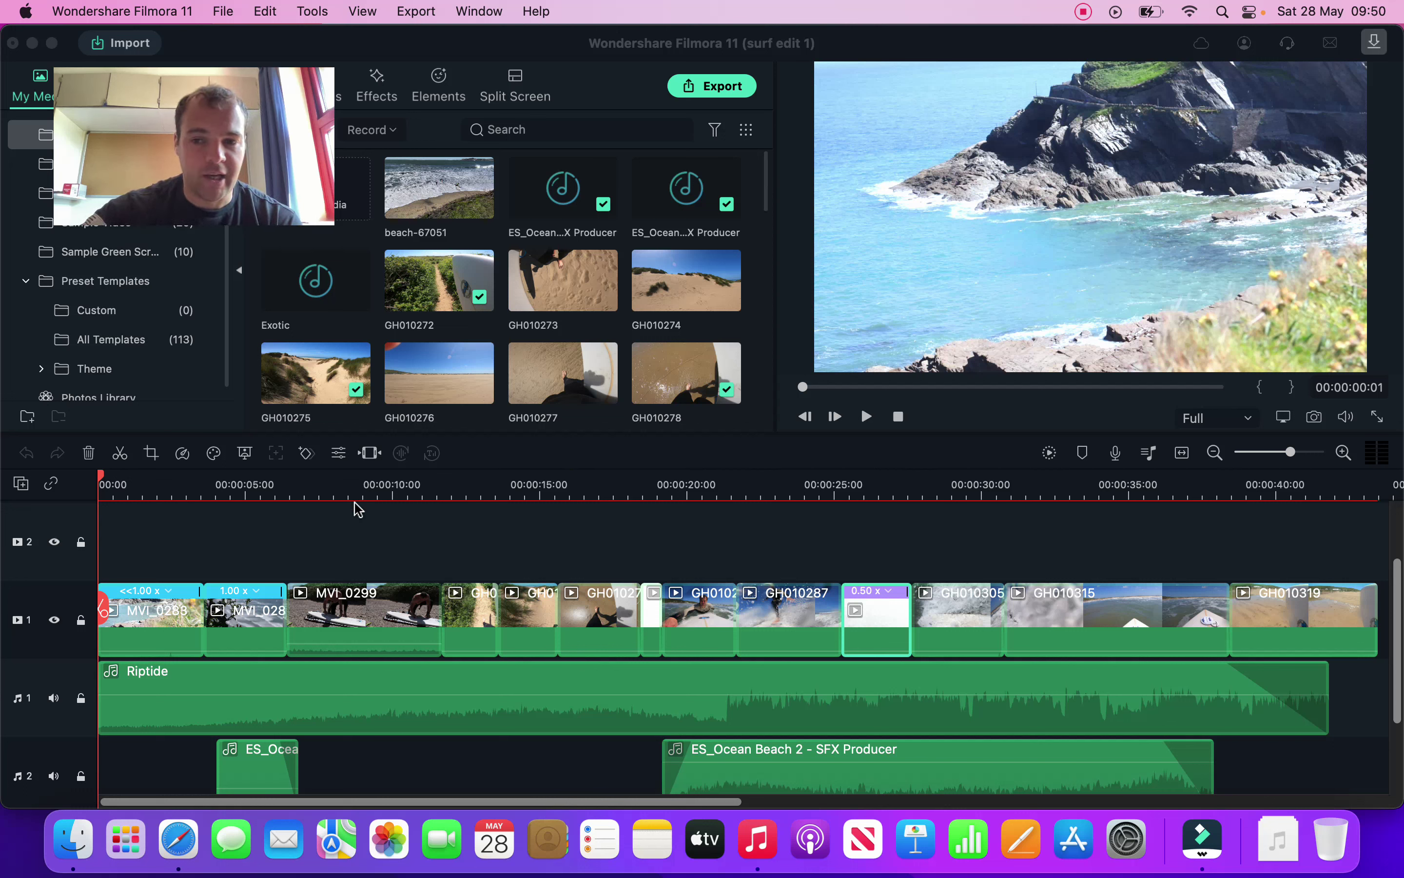
Step: Zoom the timeline out and play the full surf edit from 00:00 to its end at about 00:00:43:25
left_click(104, 484)
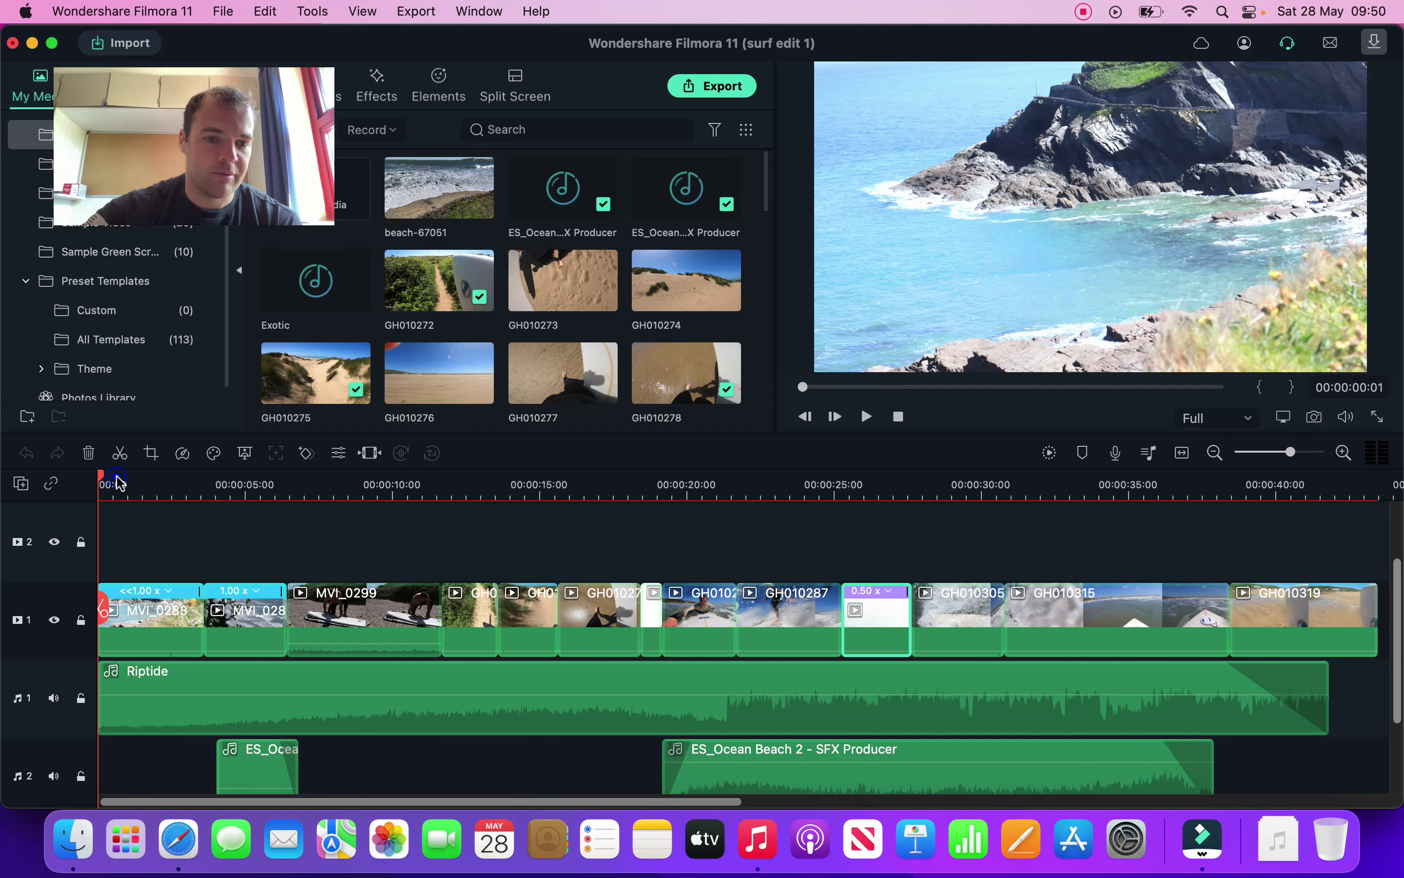
left_click(93, 485)
scroll(93, 484, "down", 2)
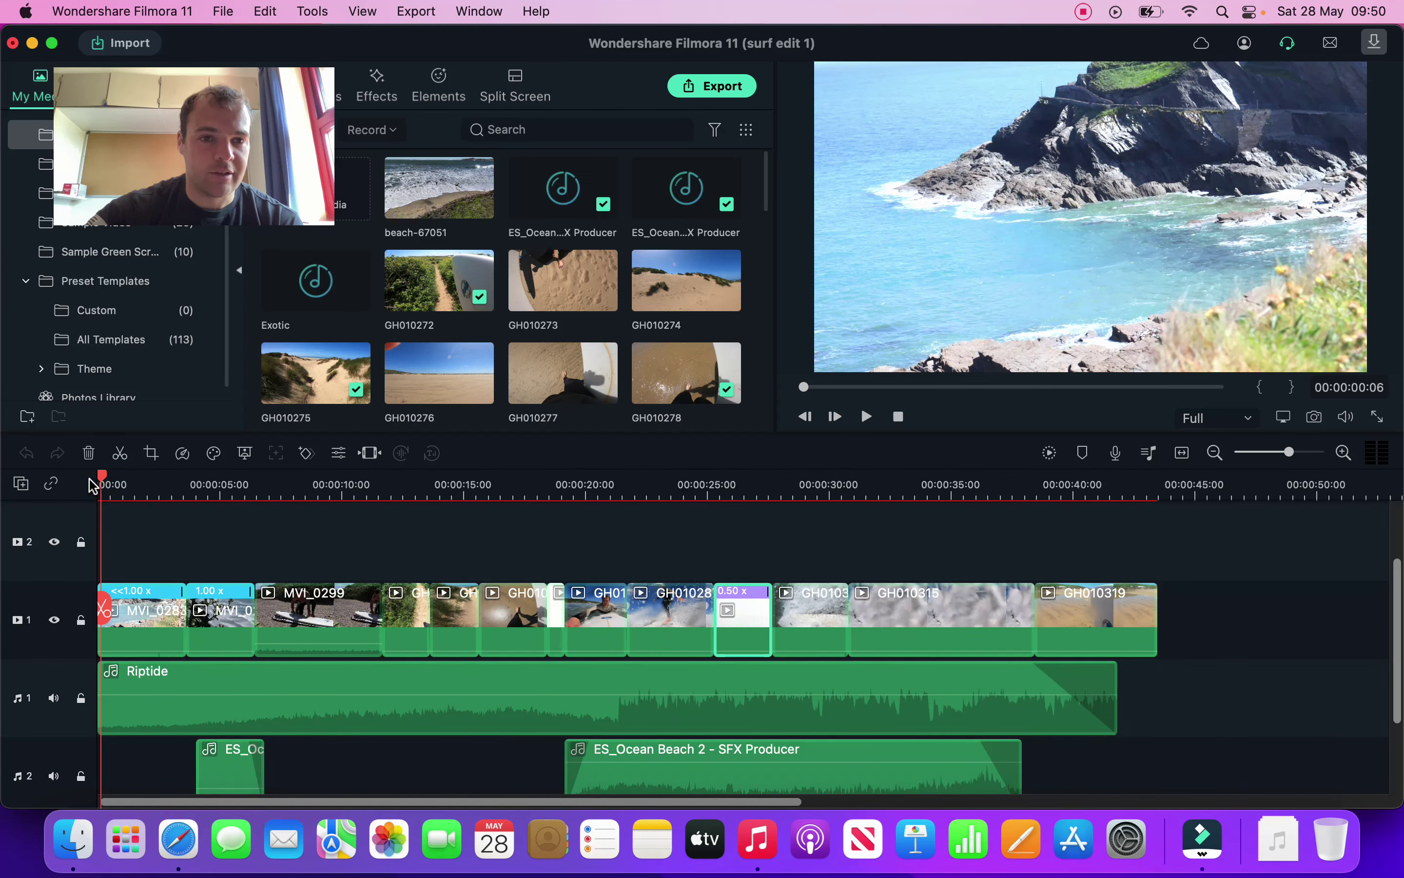
key("space")
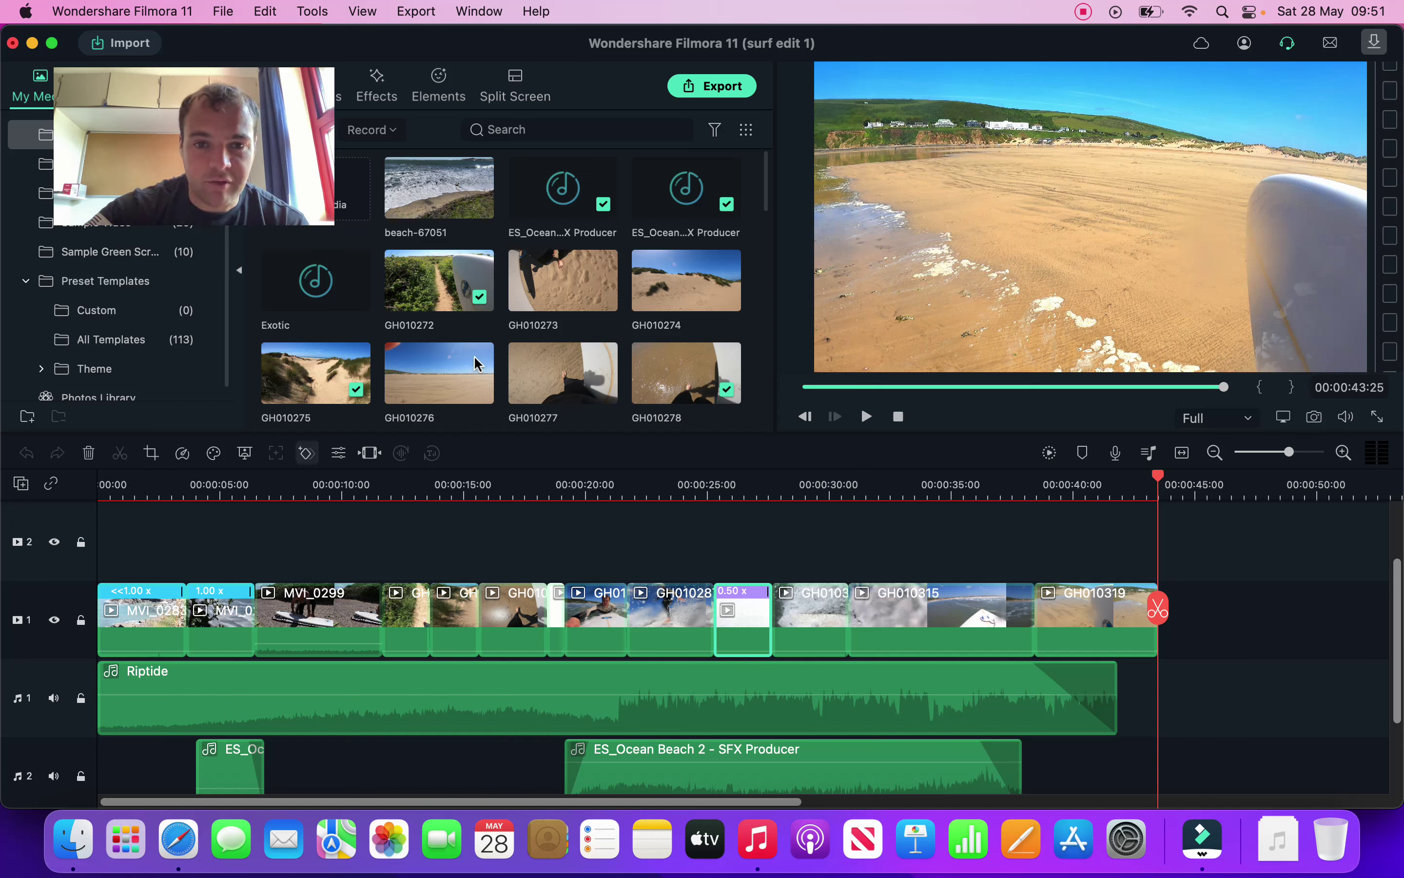
scroll(555, 335, "down", 10)
scroll(555, 335, "up", 10)
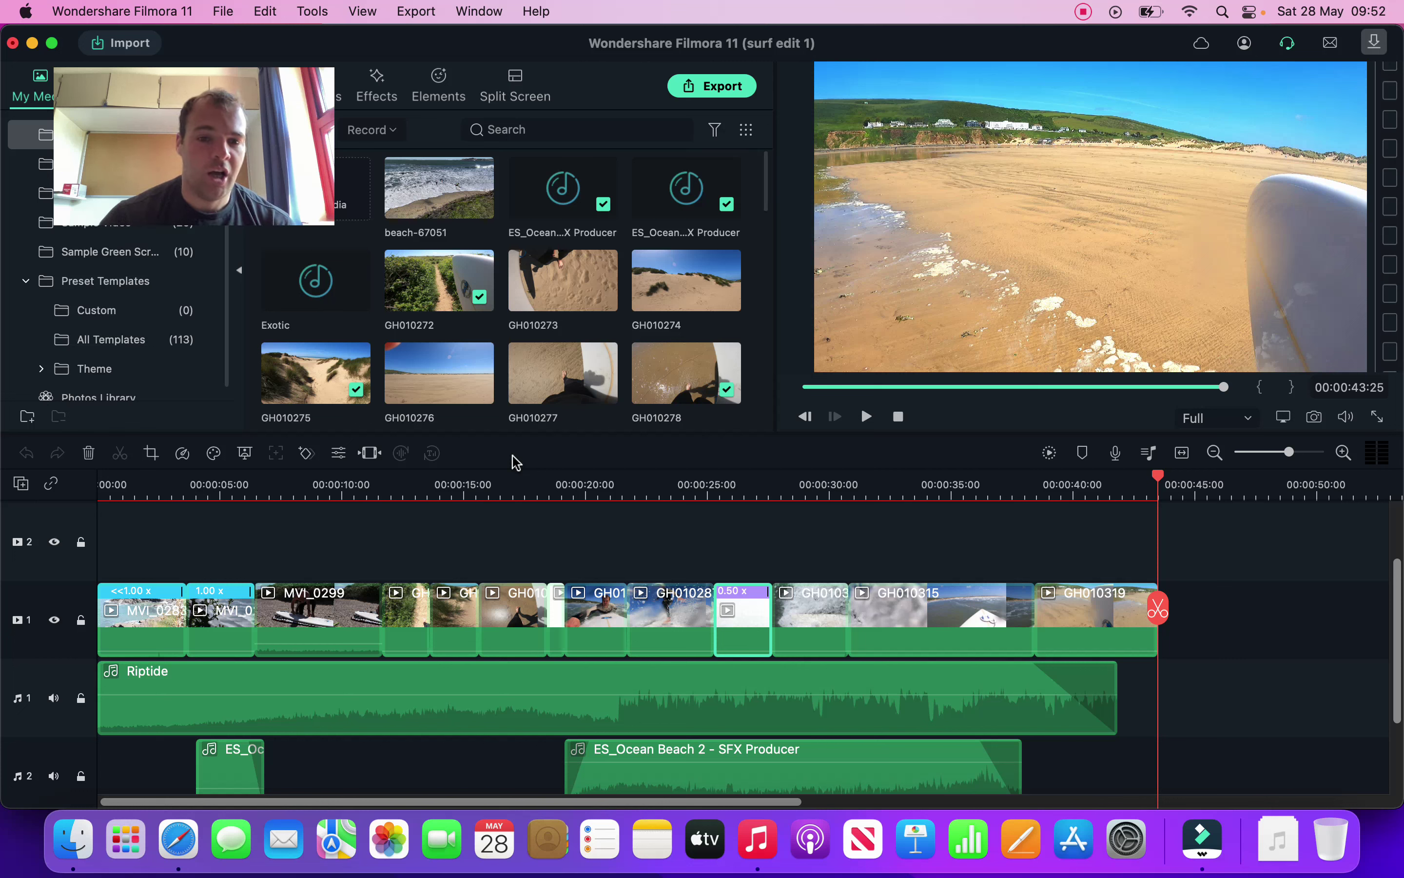
Step: Zoom in at the timeline start and play through MVI_0283, MVI_0284 and MVI_0299, pausing along the way
left_click(137, 483)
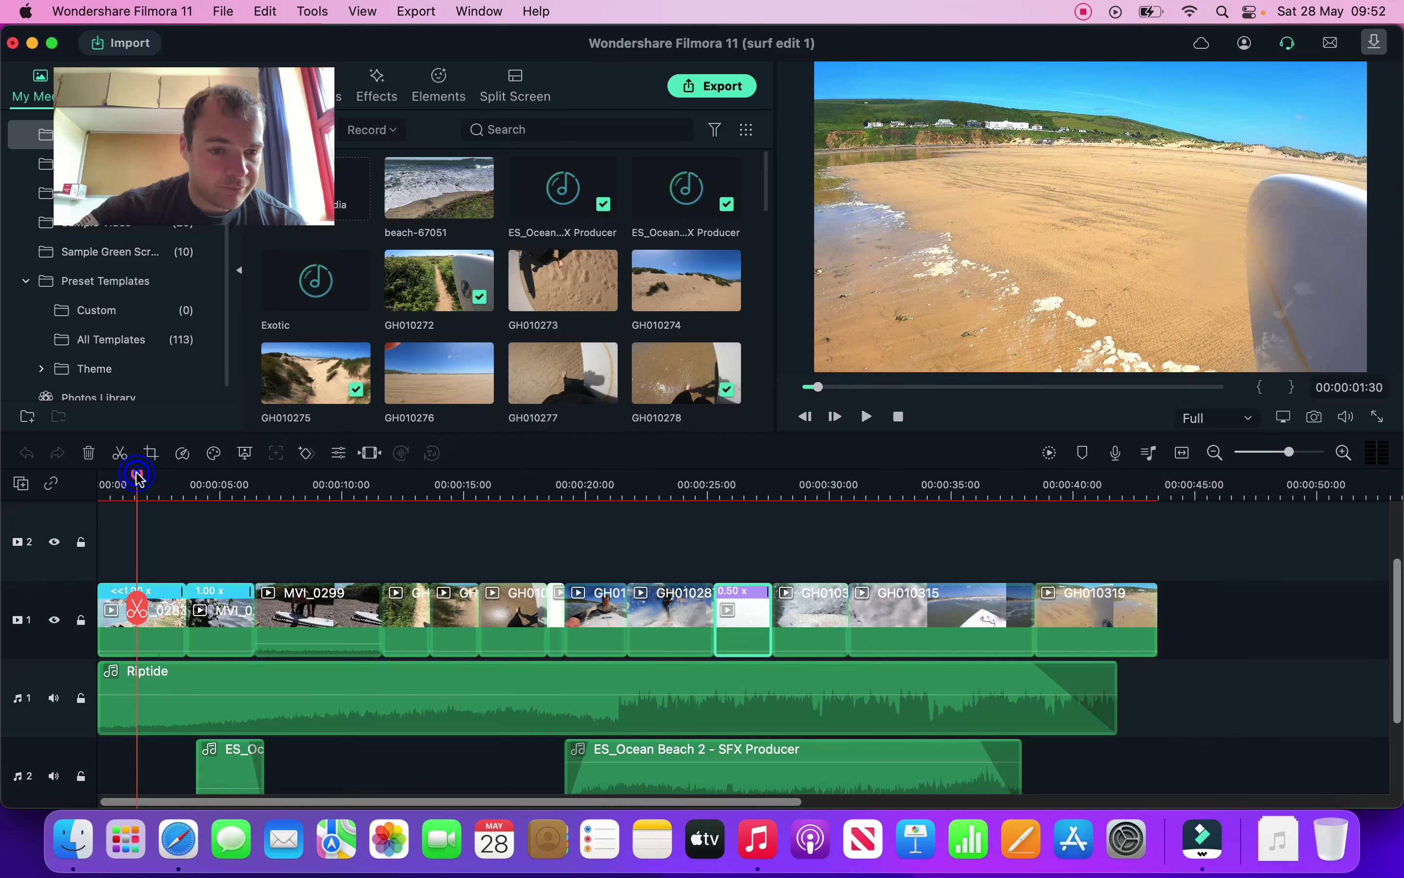
left_click(104, 485)
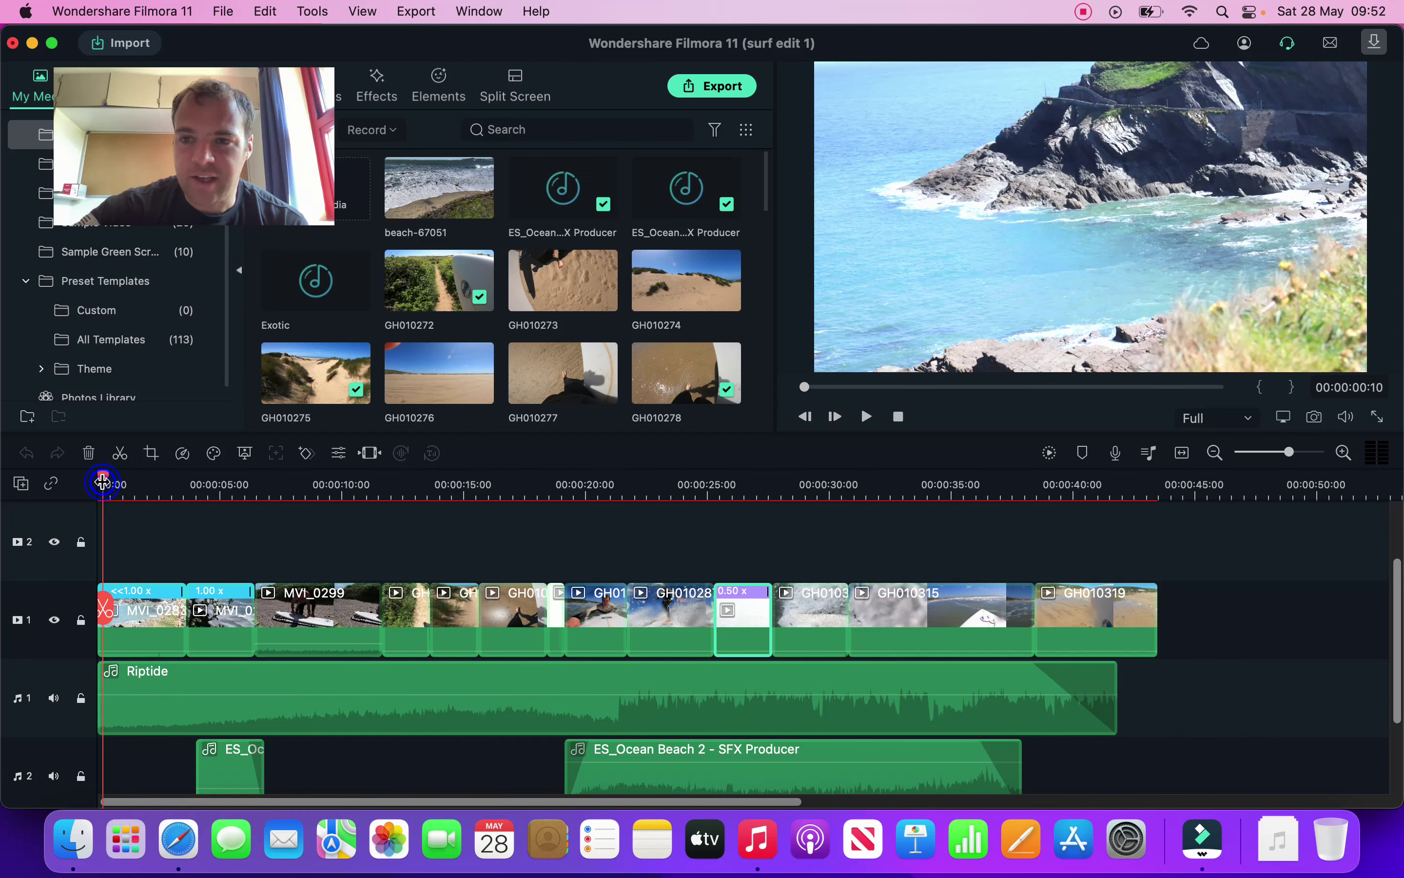
scroll(102, 481, "up", 3)
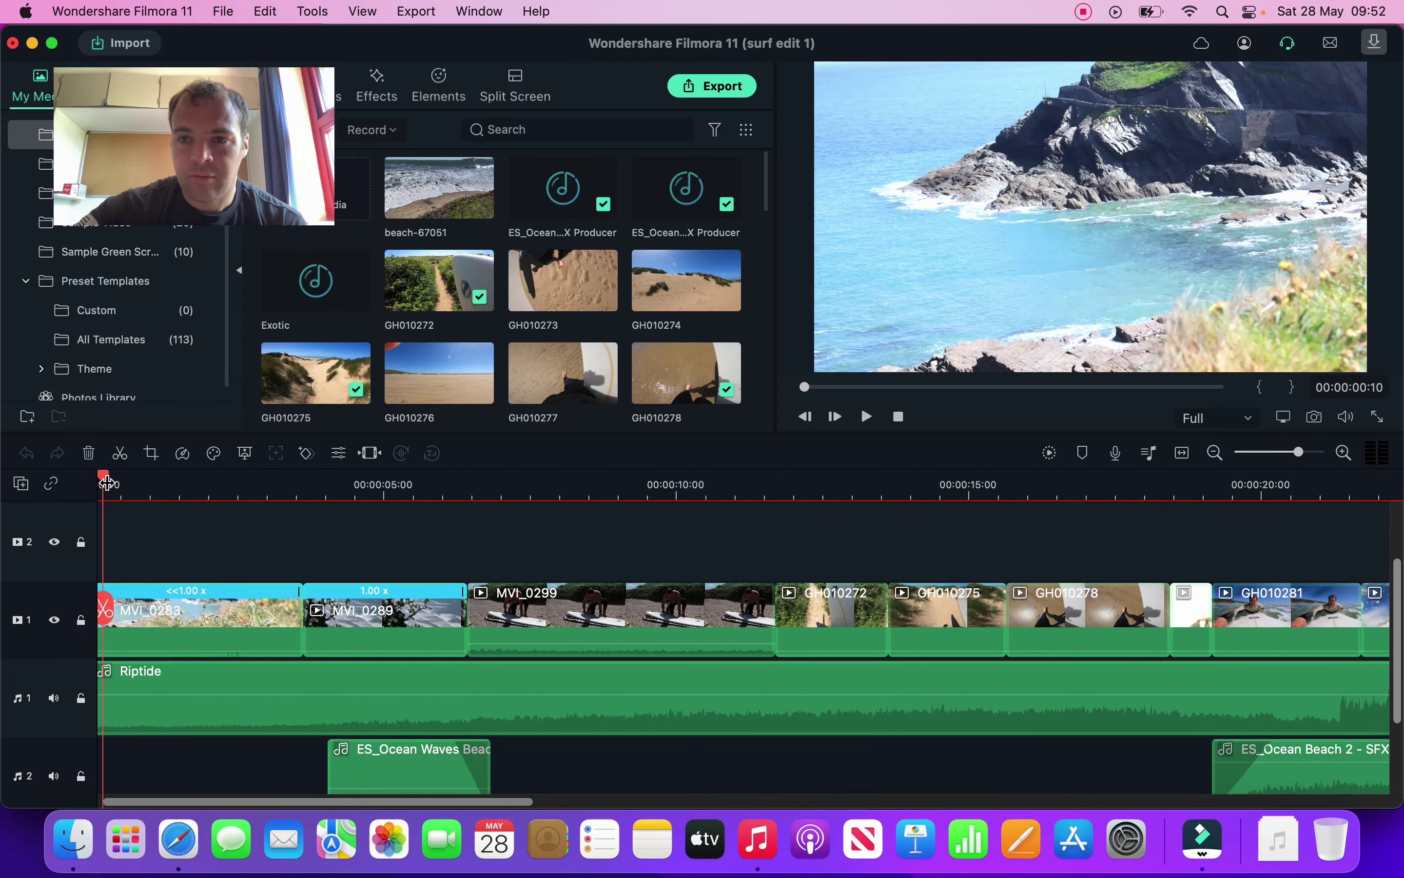
key("space")
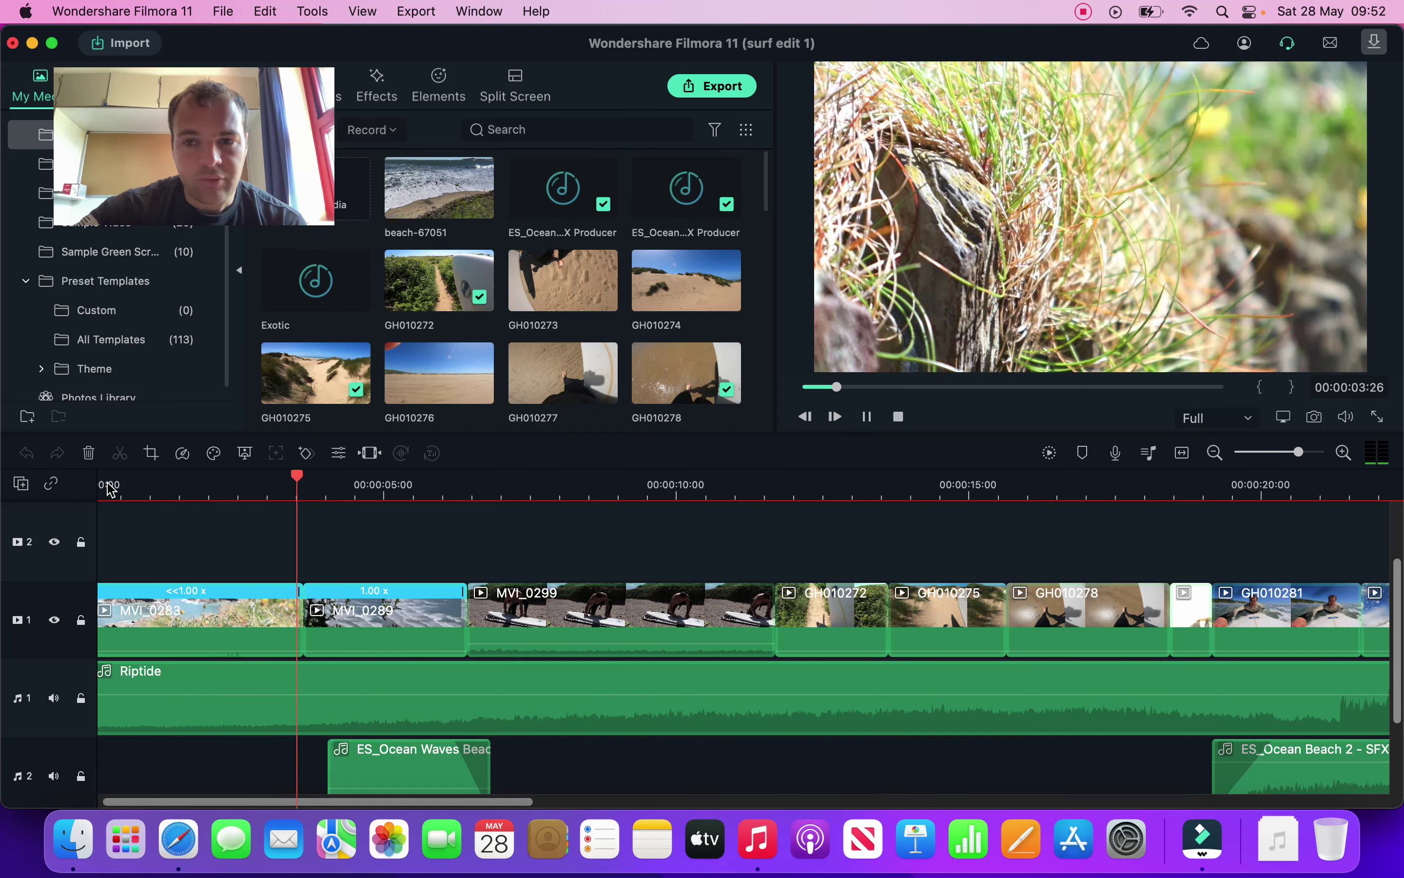
key("space")
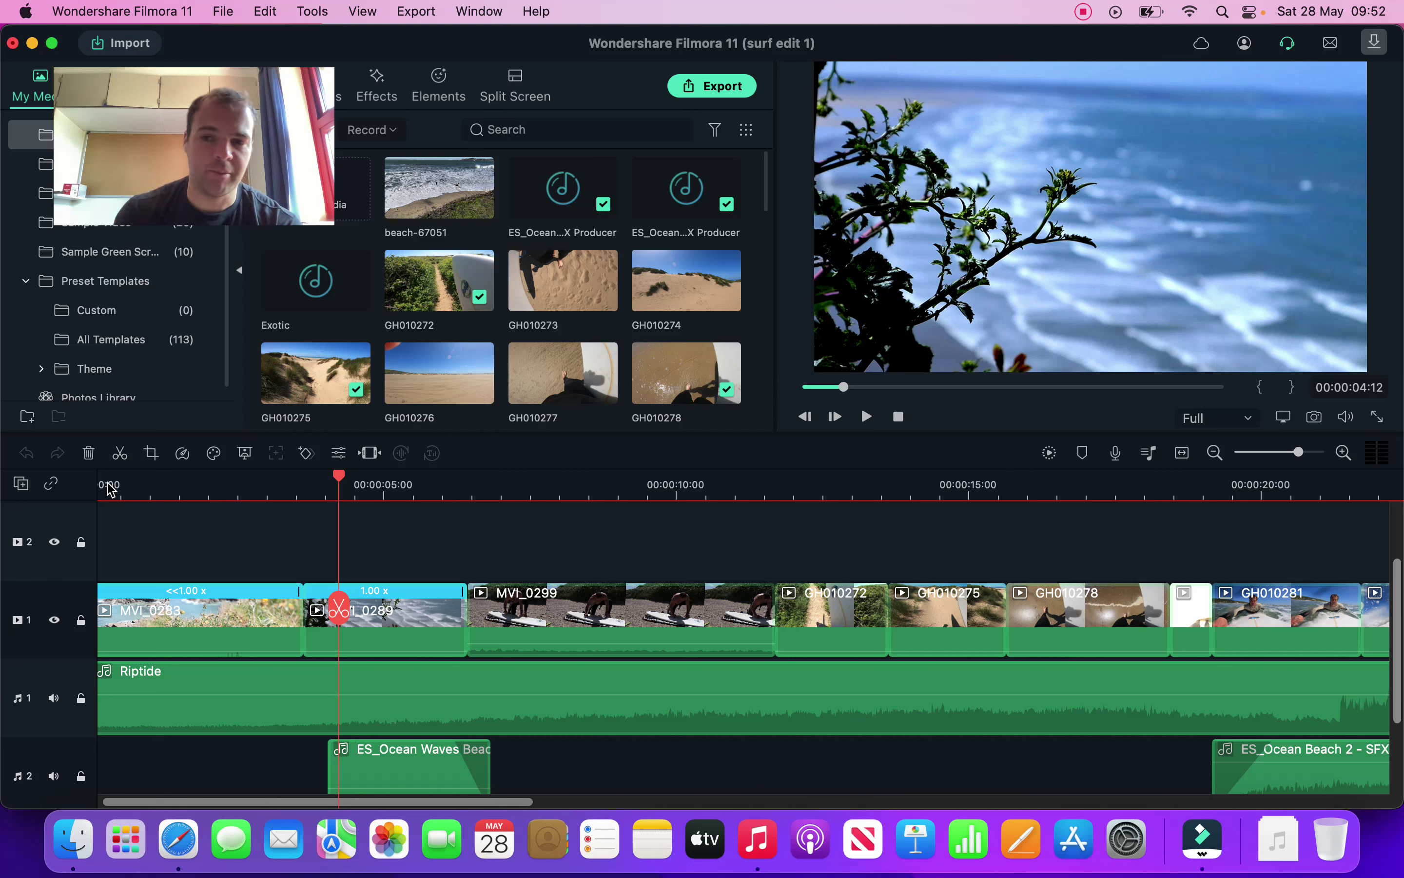
key("space")
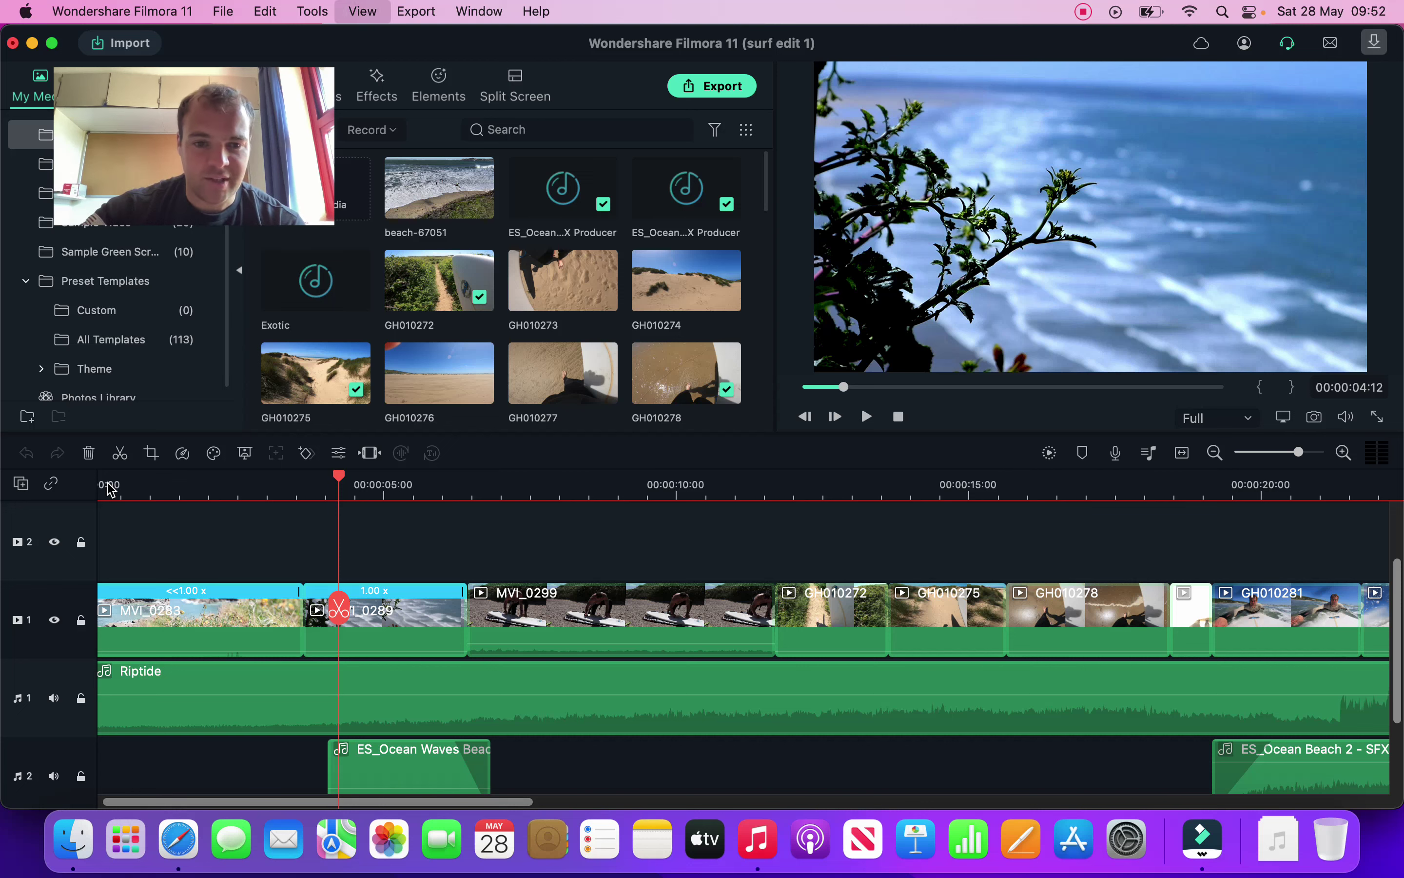
key("space")
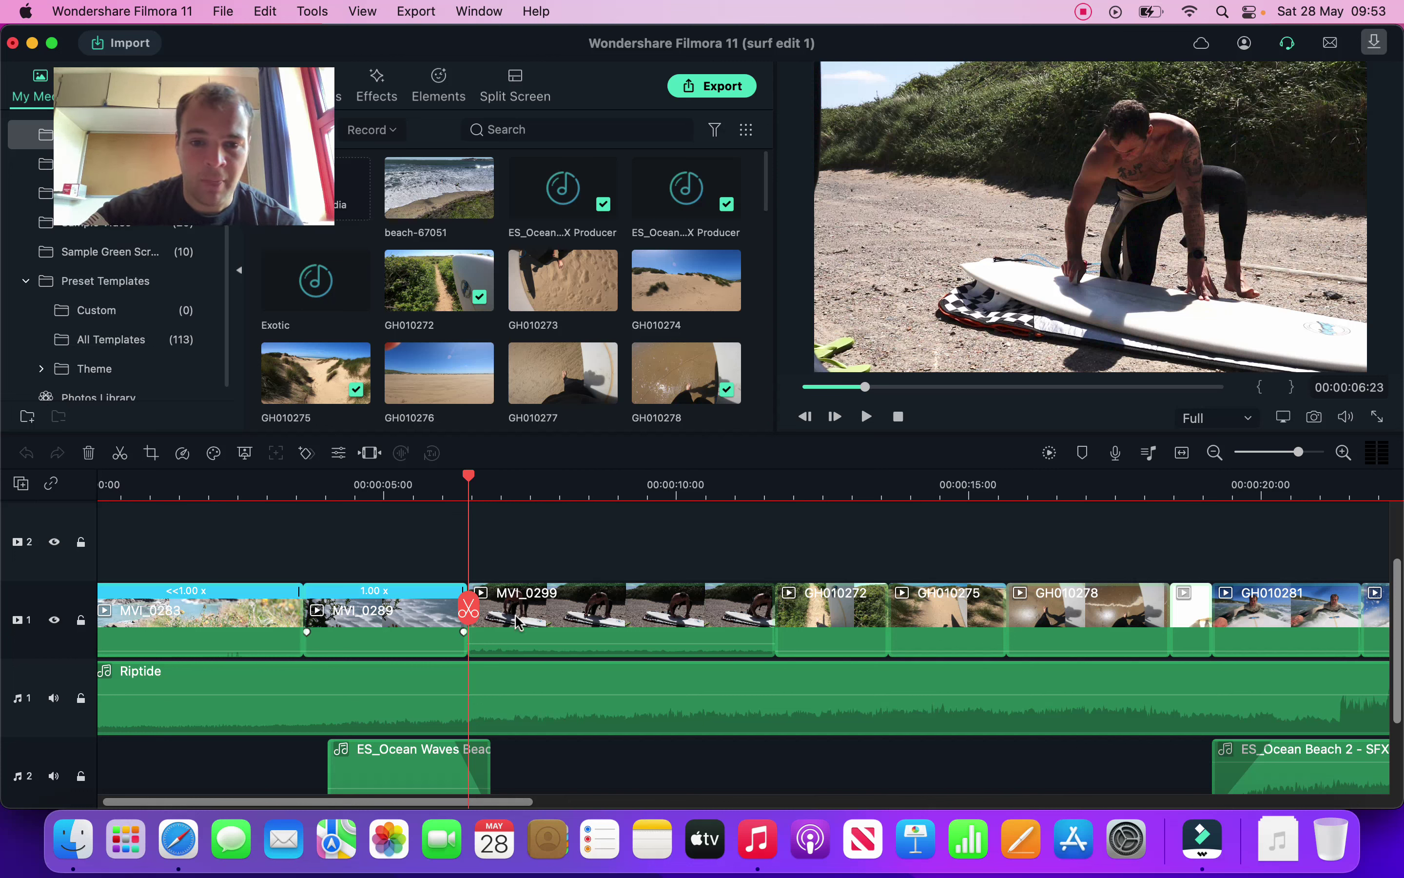
Step: Play and replay the MVI_0299 to GH010272 cut, then continue to 00:00:19:14 in GH010281
left_click(747, 490)
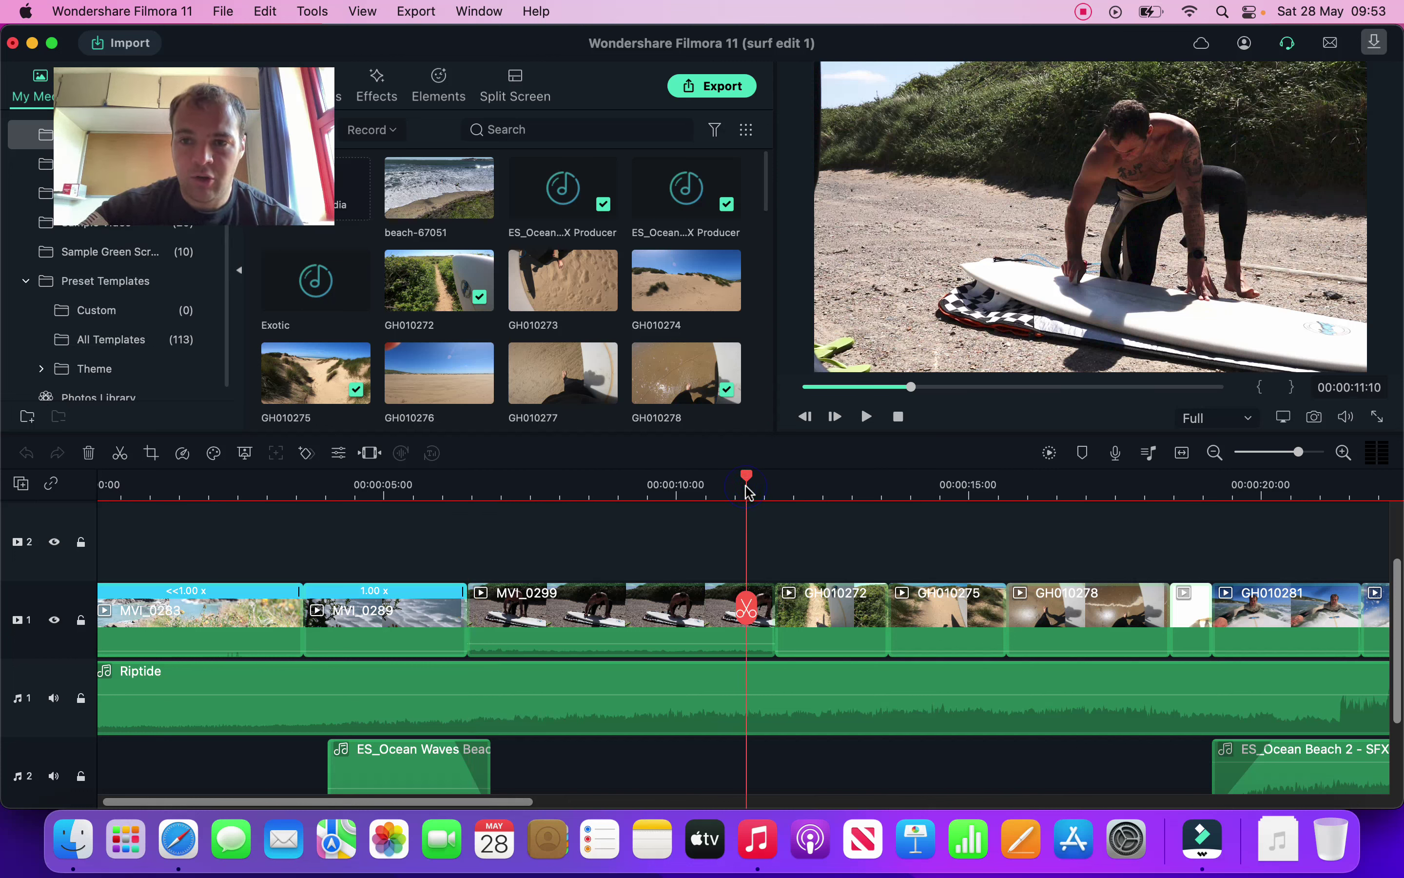
key("space")
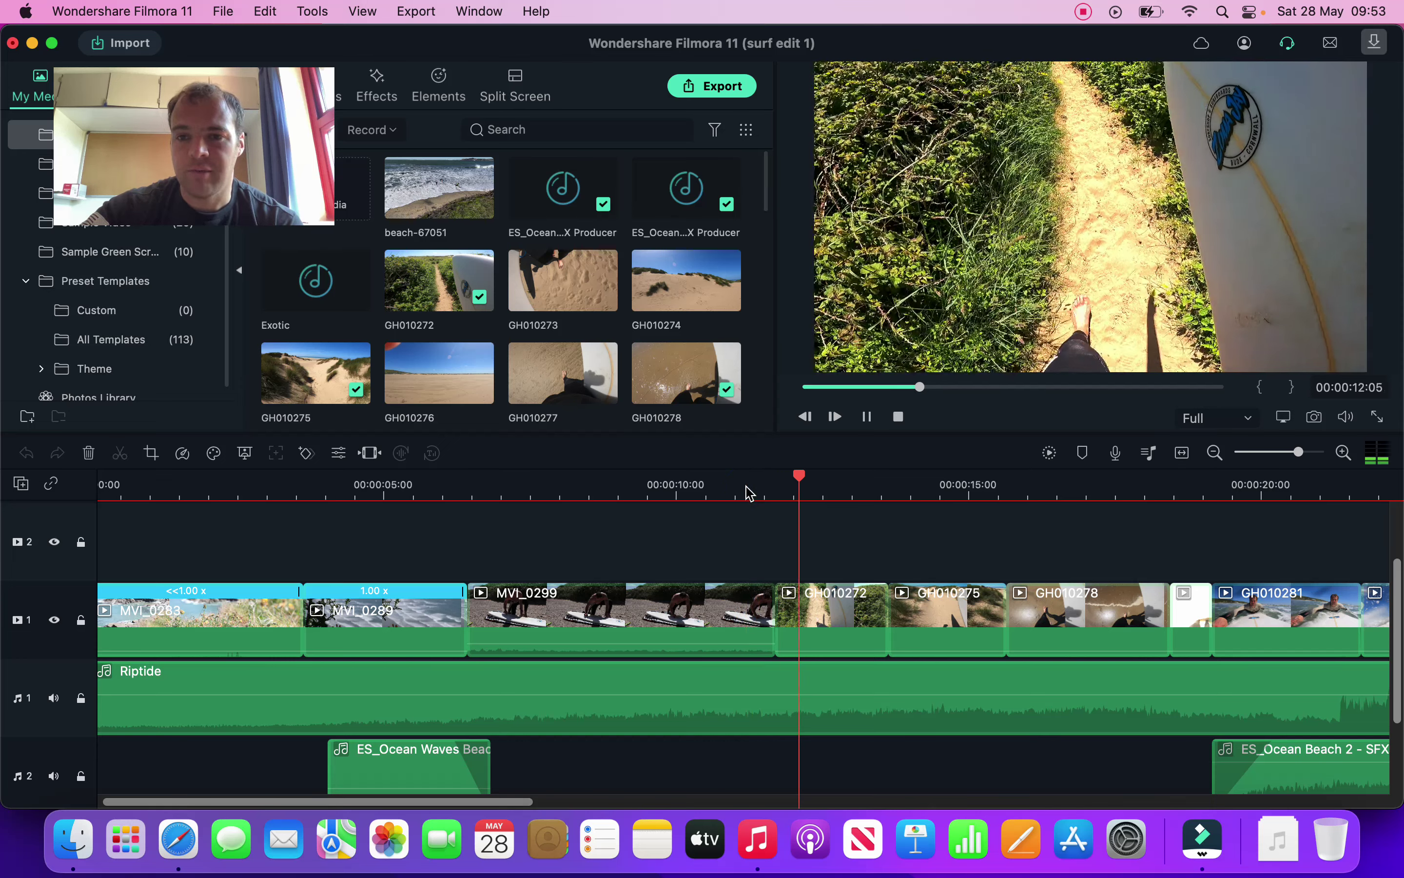
key("space")
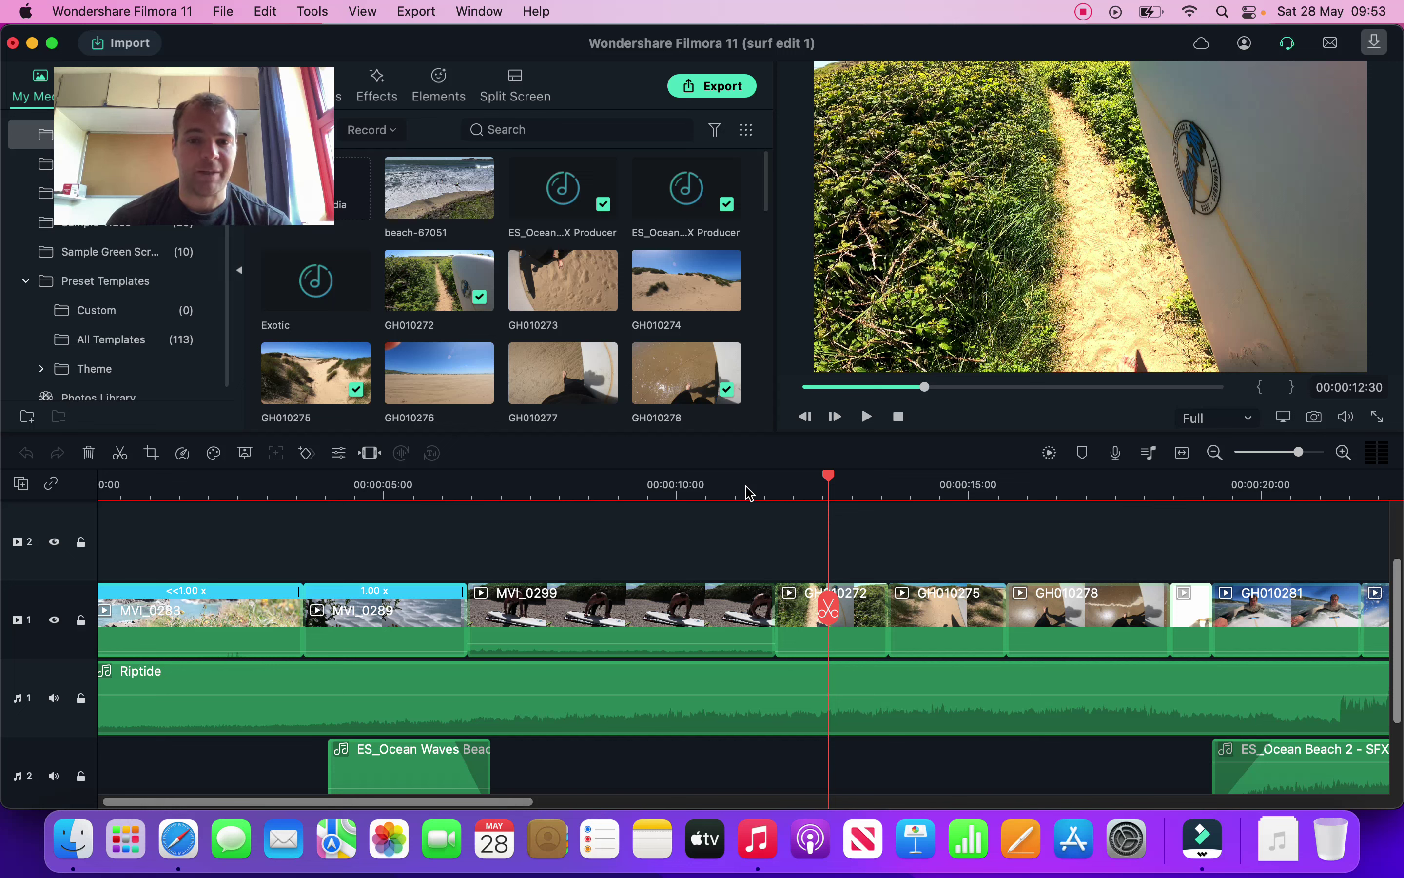
left_click(731, 481)
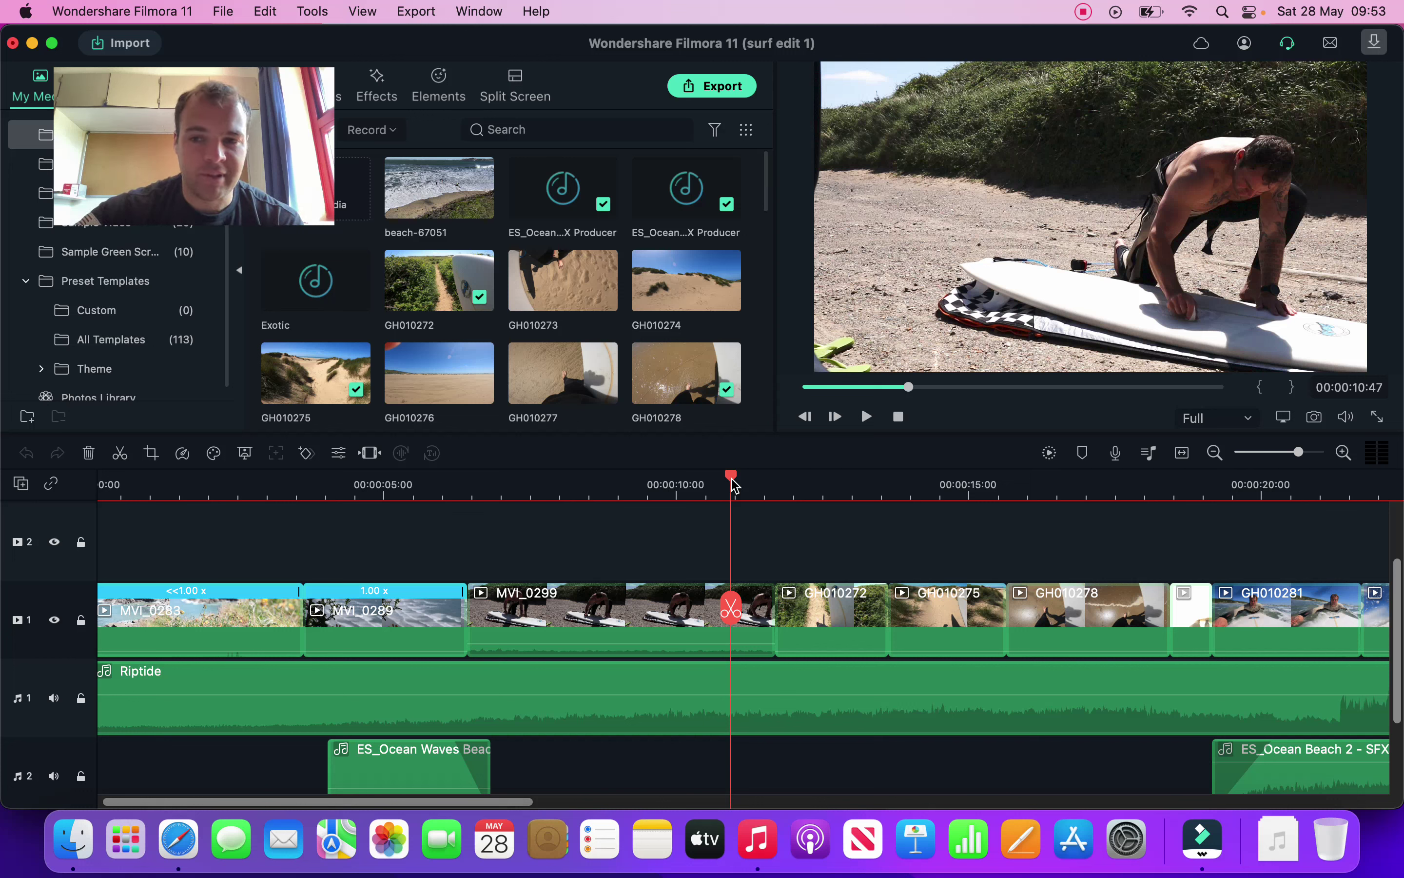
key("space")
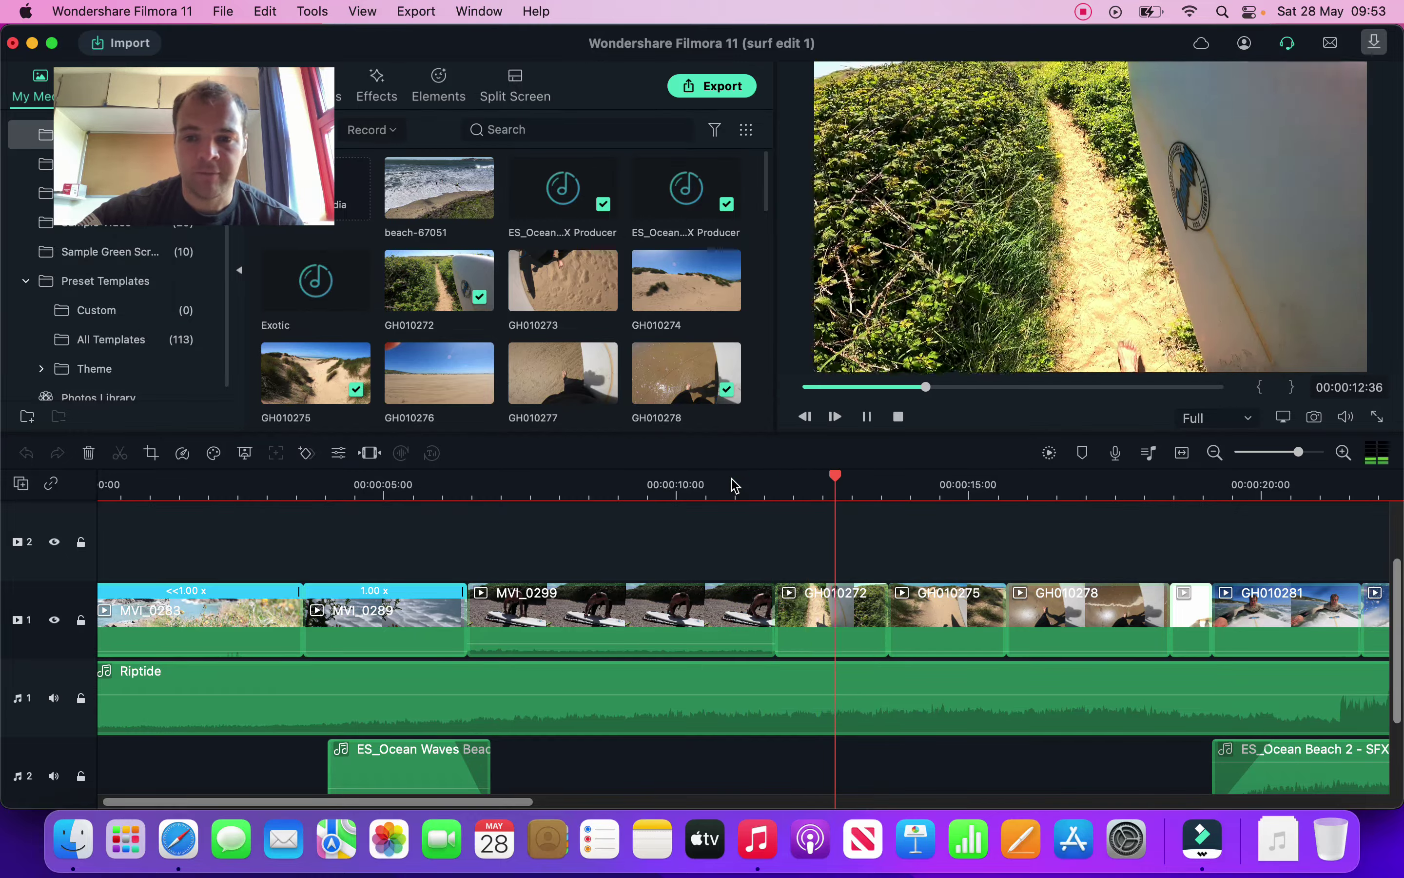
key("space")
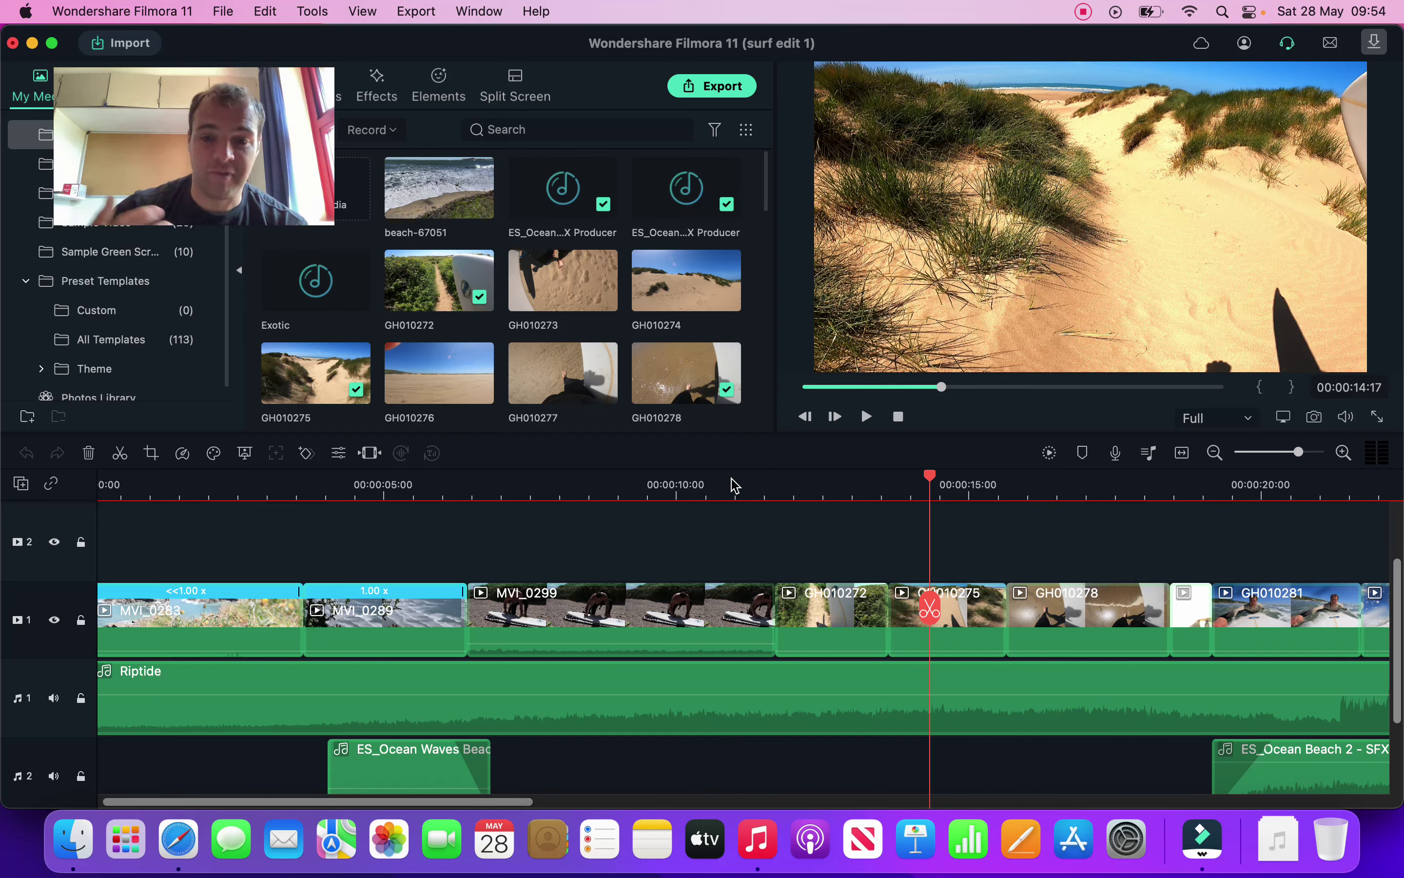
key("space")
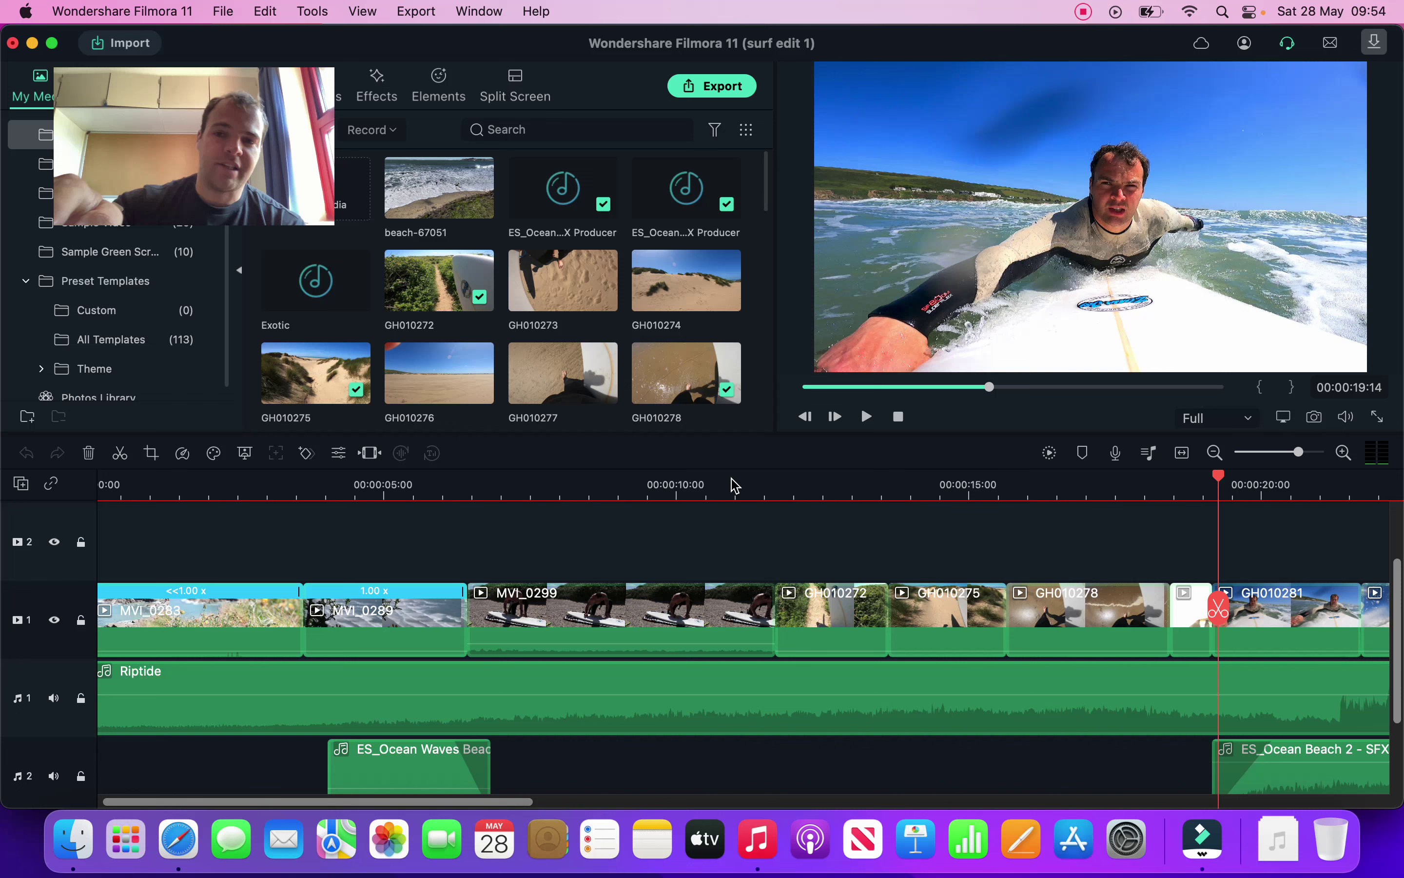
Step: Play from about 00:00:18 through the sand and board shots, stopping at 00:00:19:28 in GH010281
left_click(1173, 544)
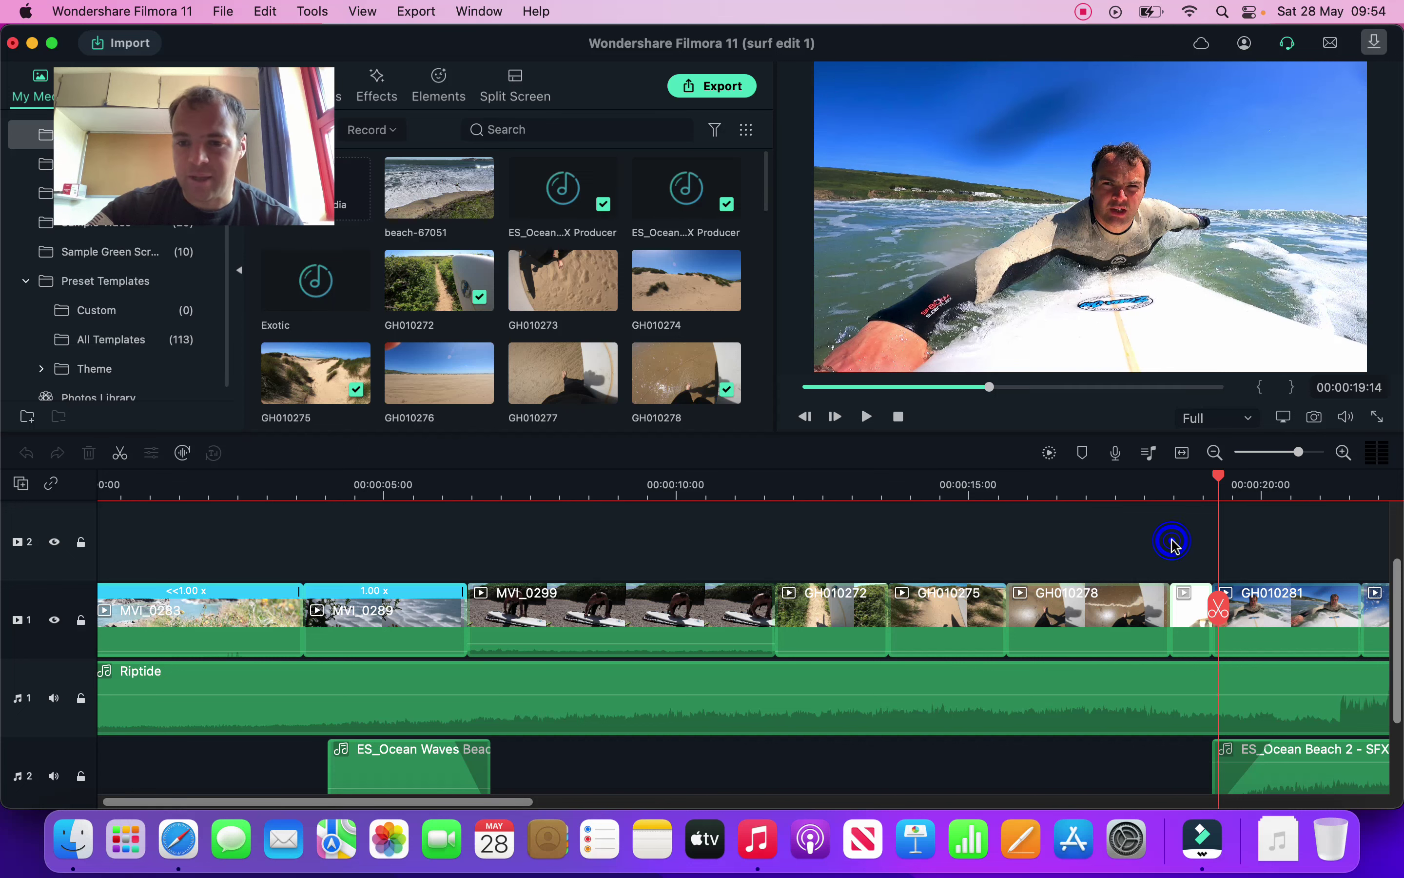
left_click(1170, 486)
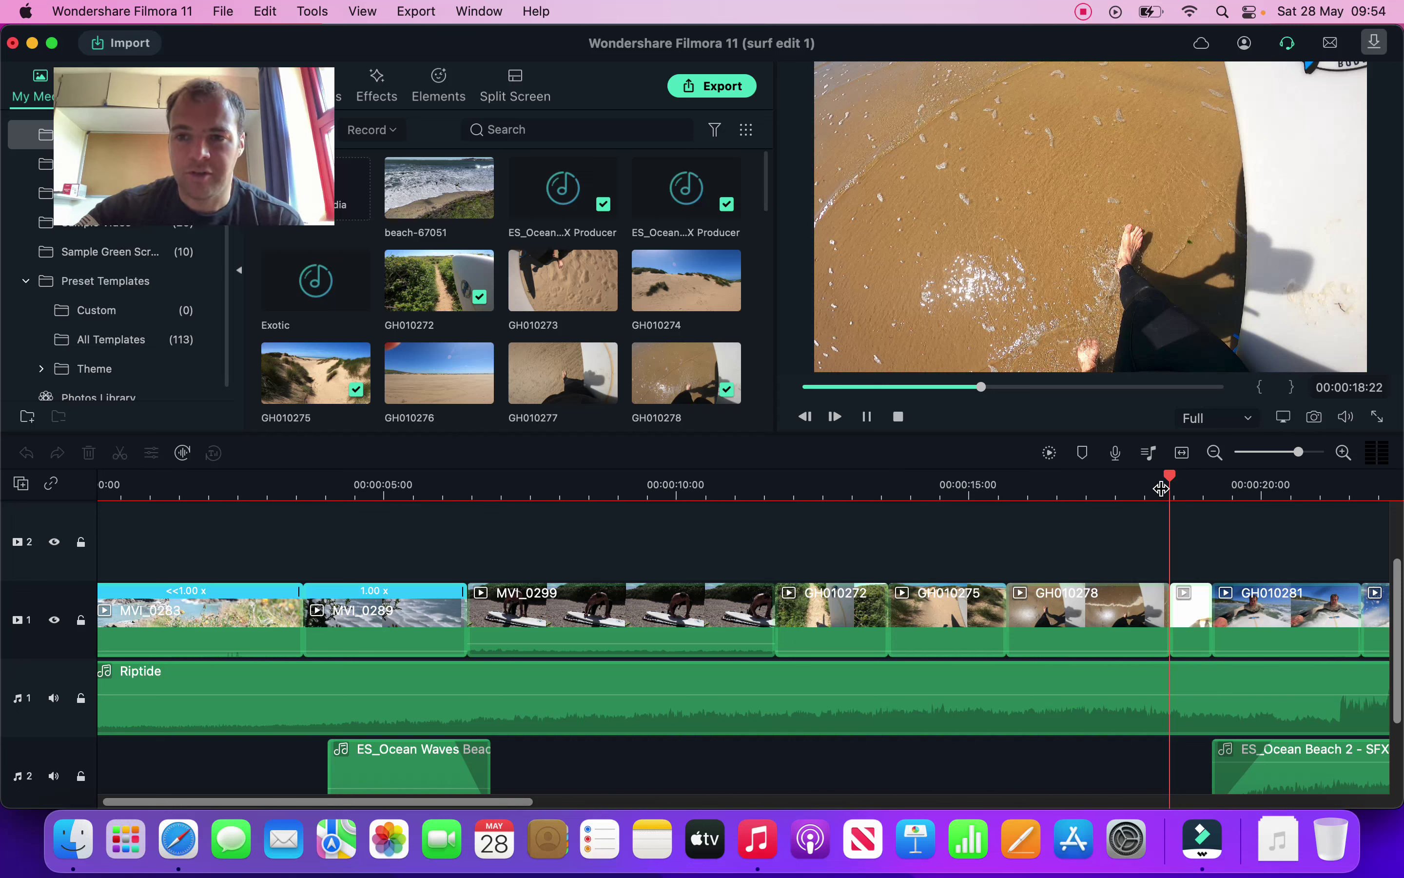
key("space")
key("space")
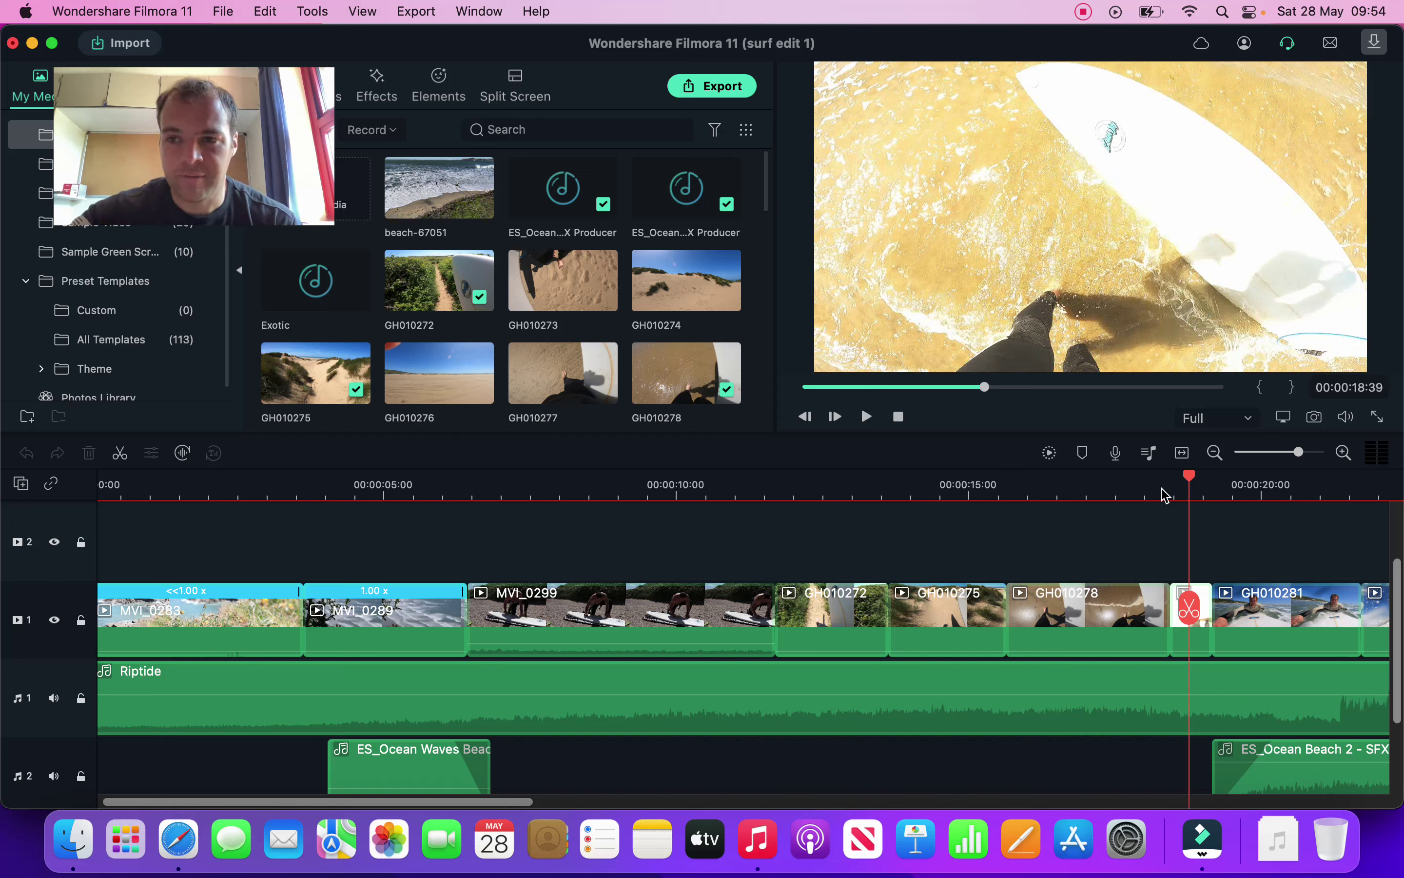
key("space")
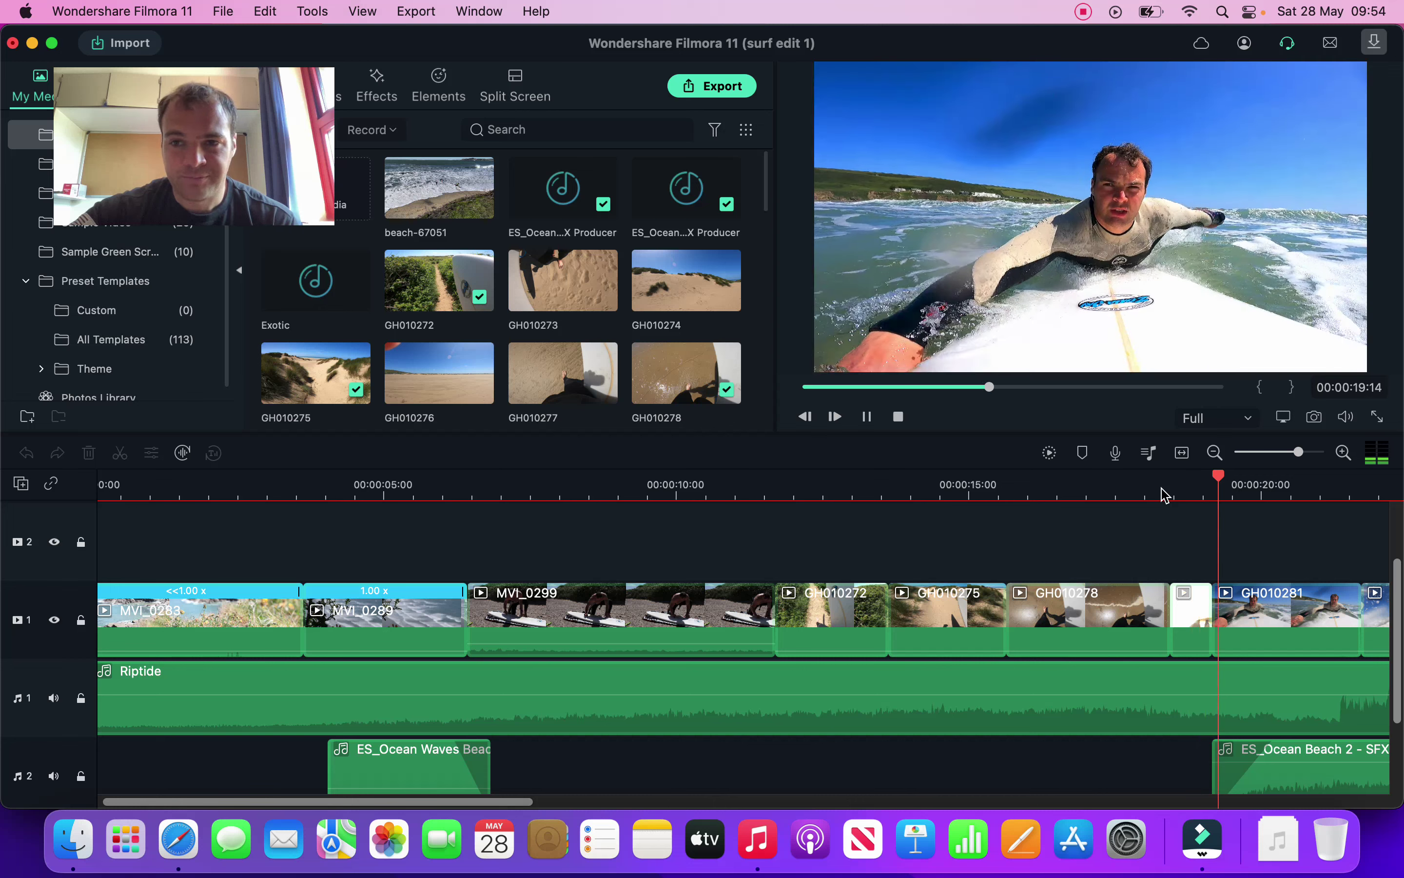
key("space")
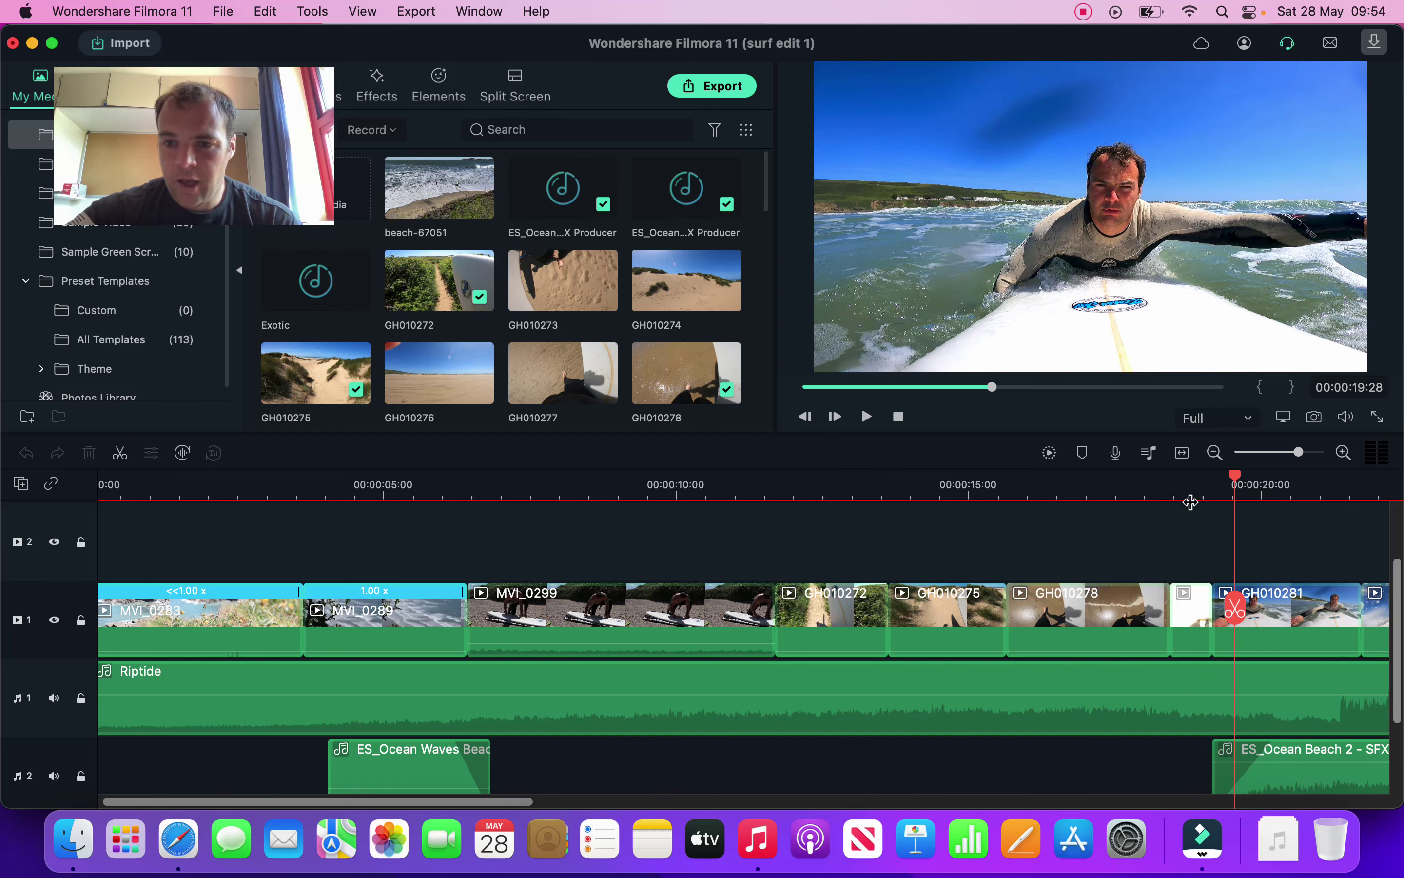
scroll(1203, 525, "right", 5)
Step: Play through GH010281, GH010287, the 0.50x clip and GH010305, stopping at 00:00:31:28 in GH010315
scroll(1203, 525, "right", 8)
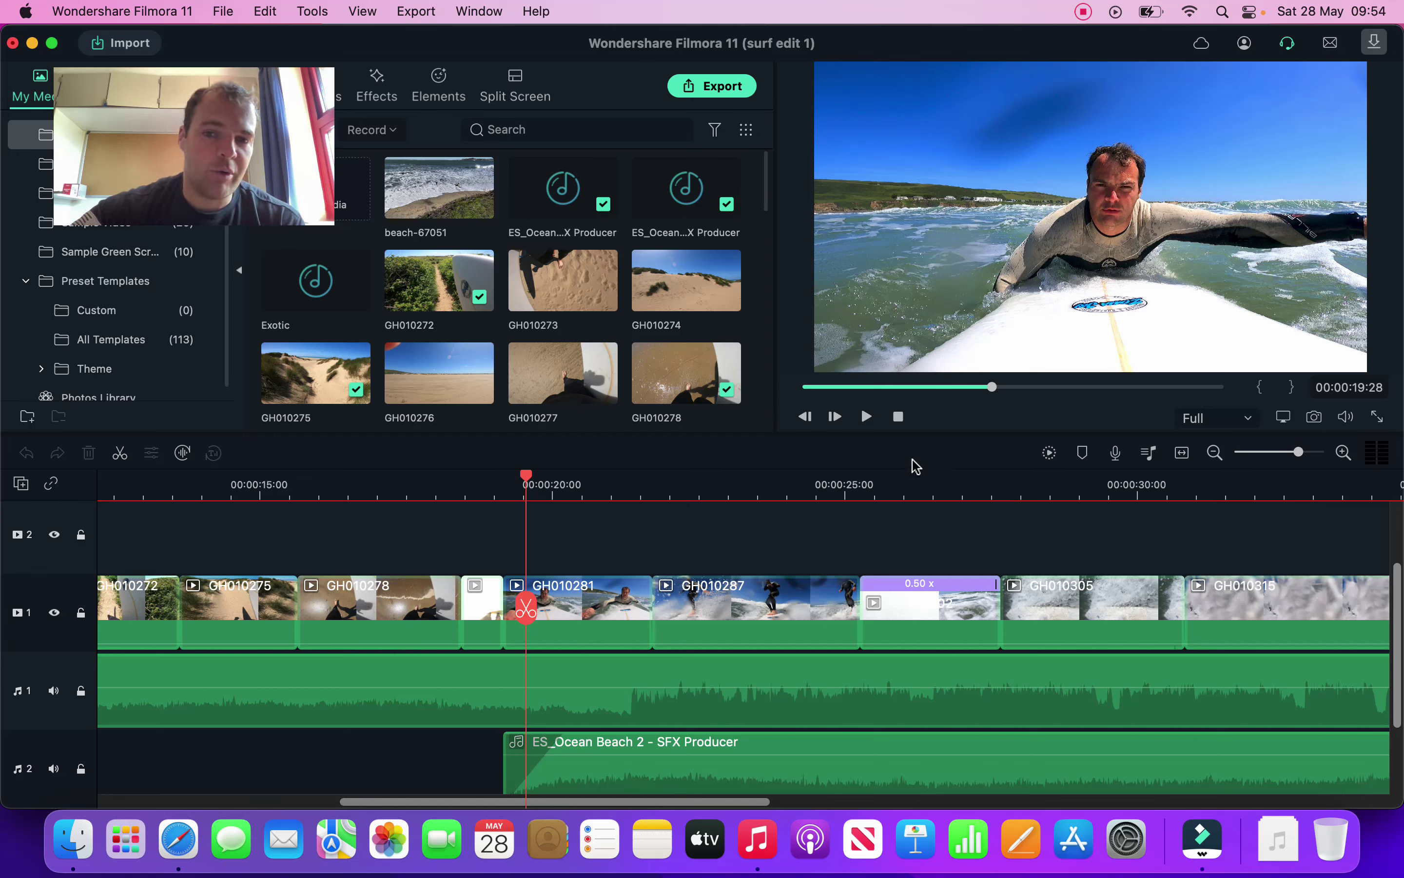
key("space")
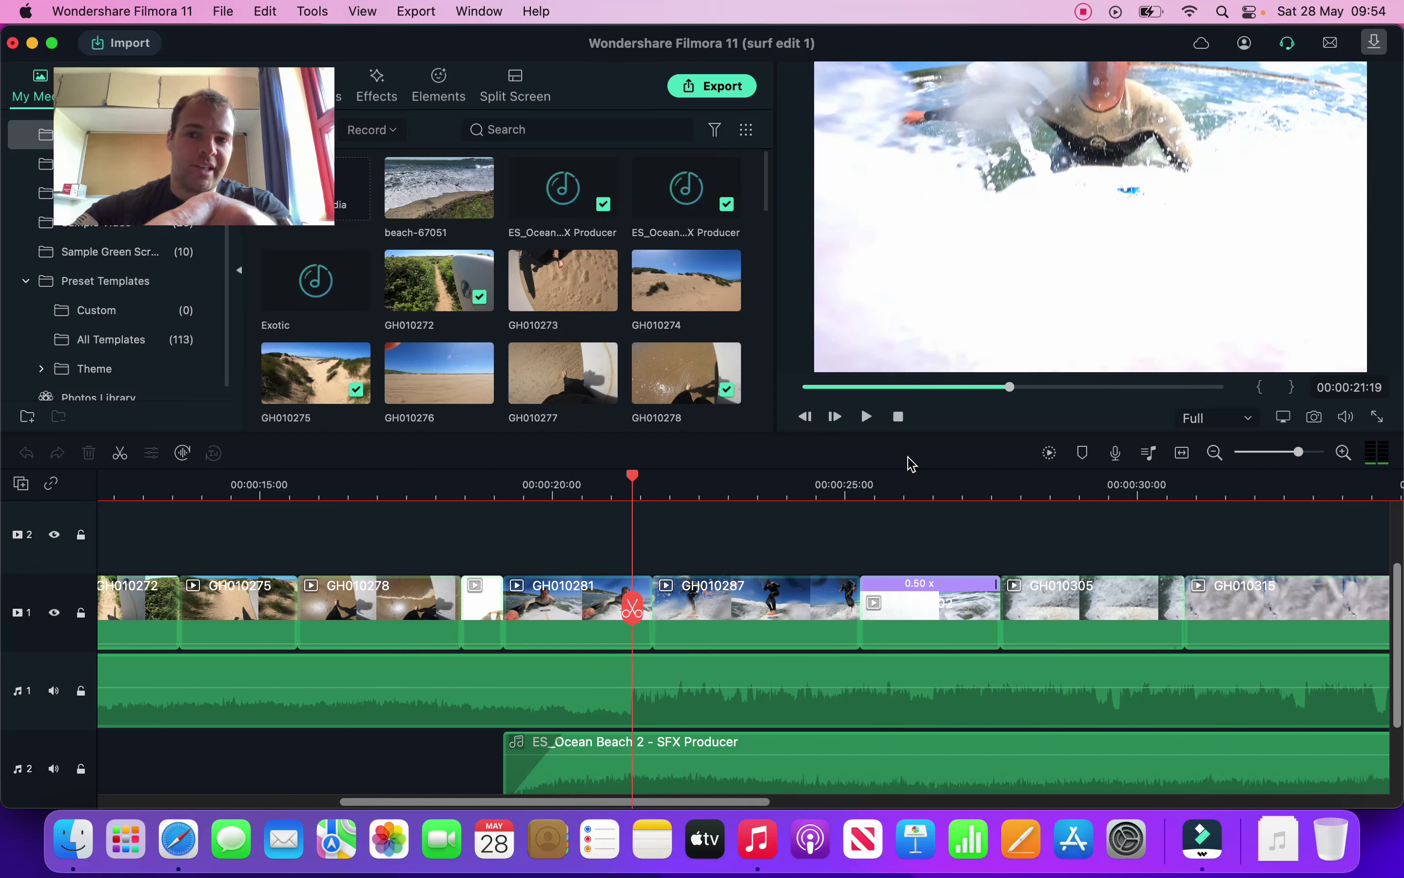
key("space")
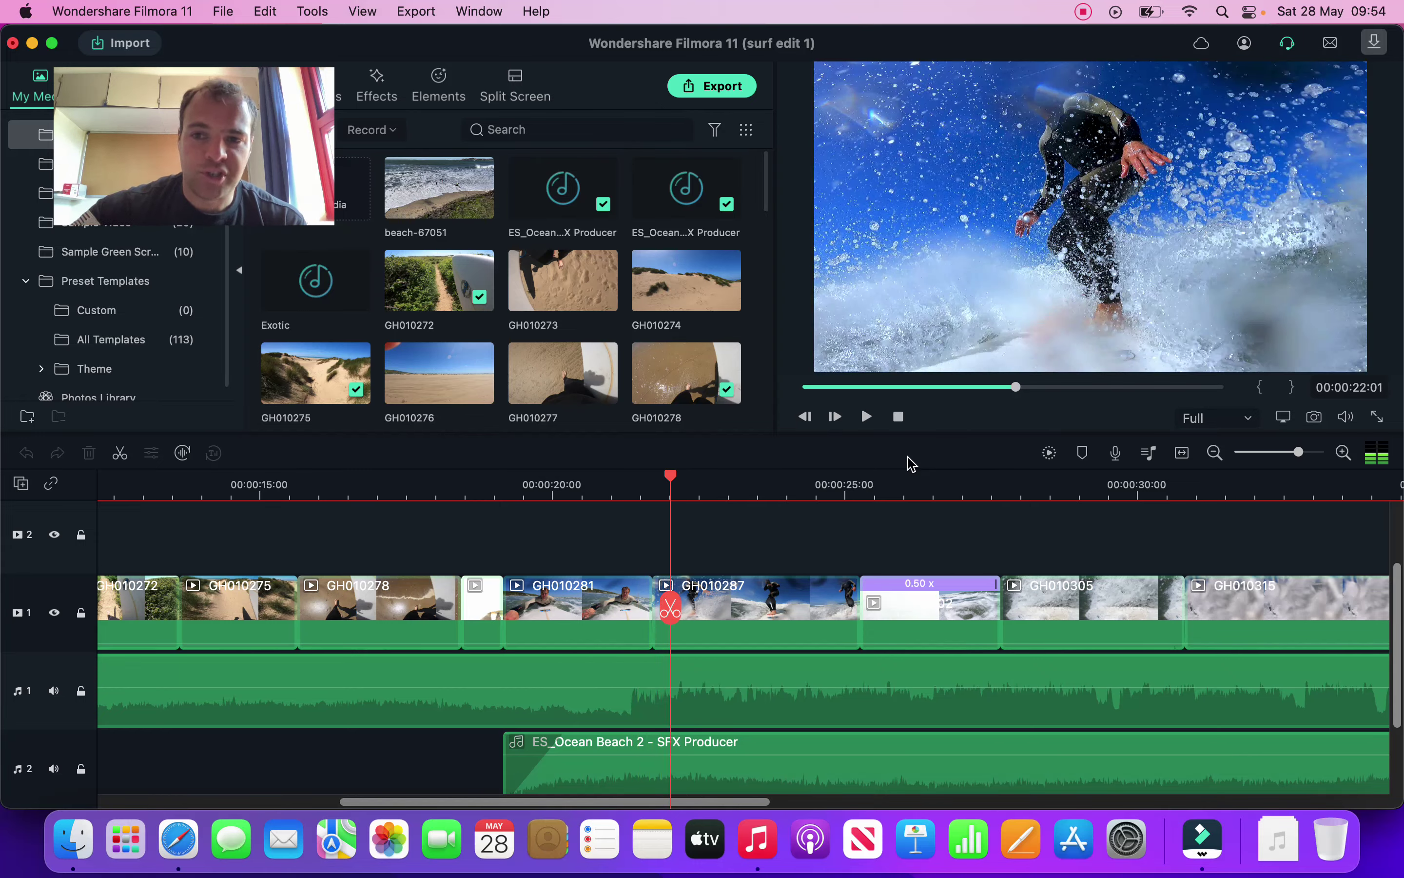
key("space")
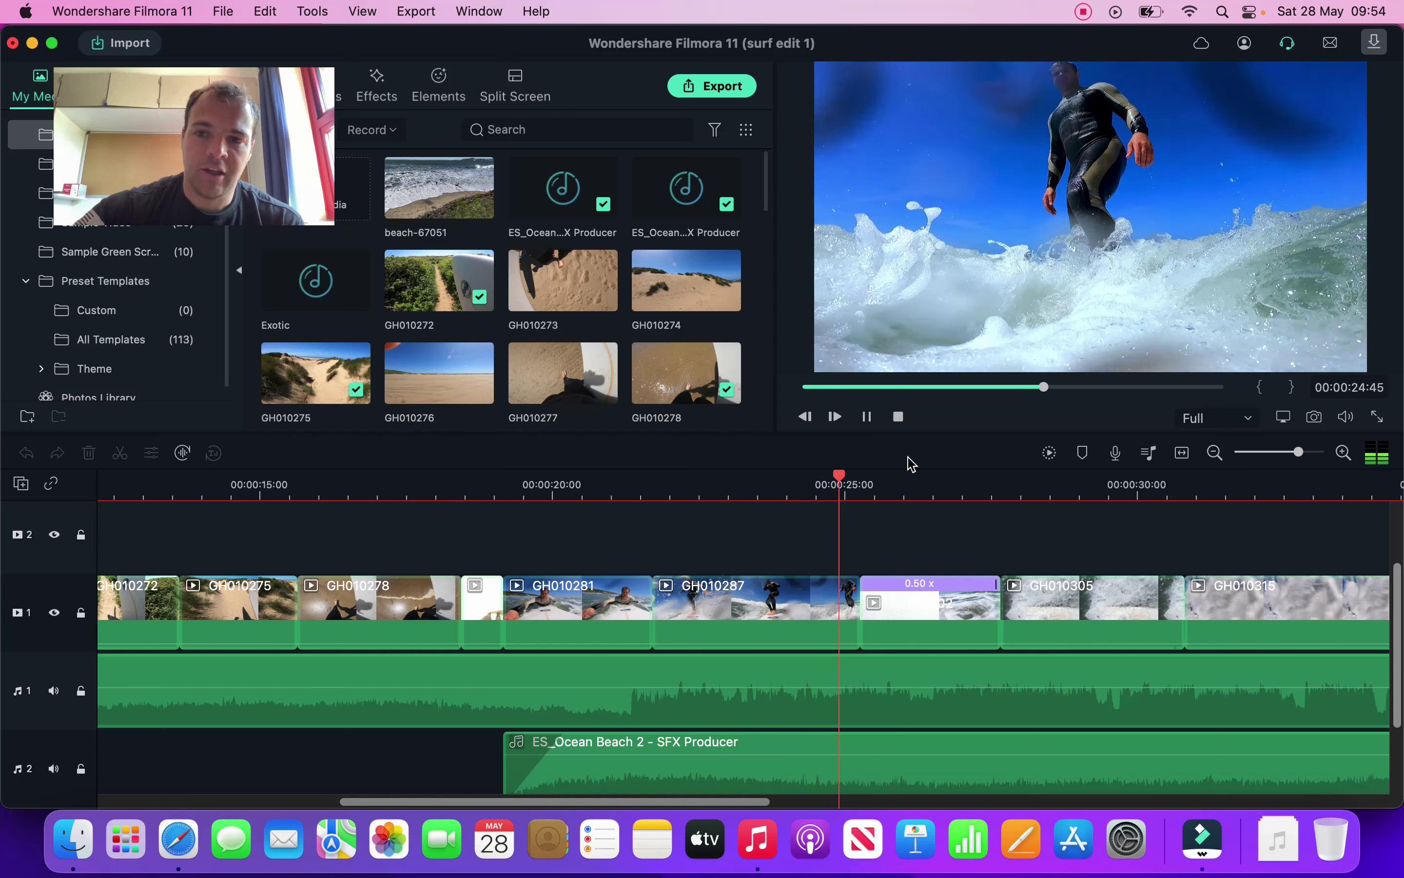
key("space")
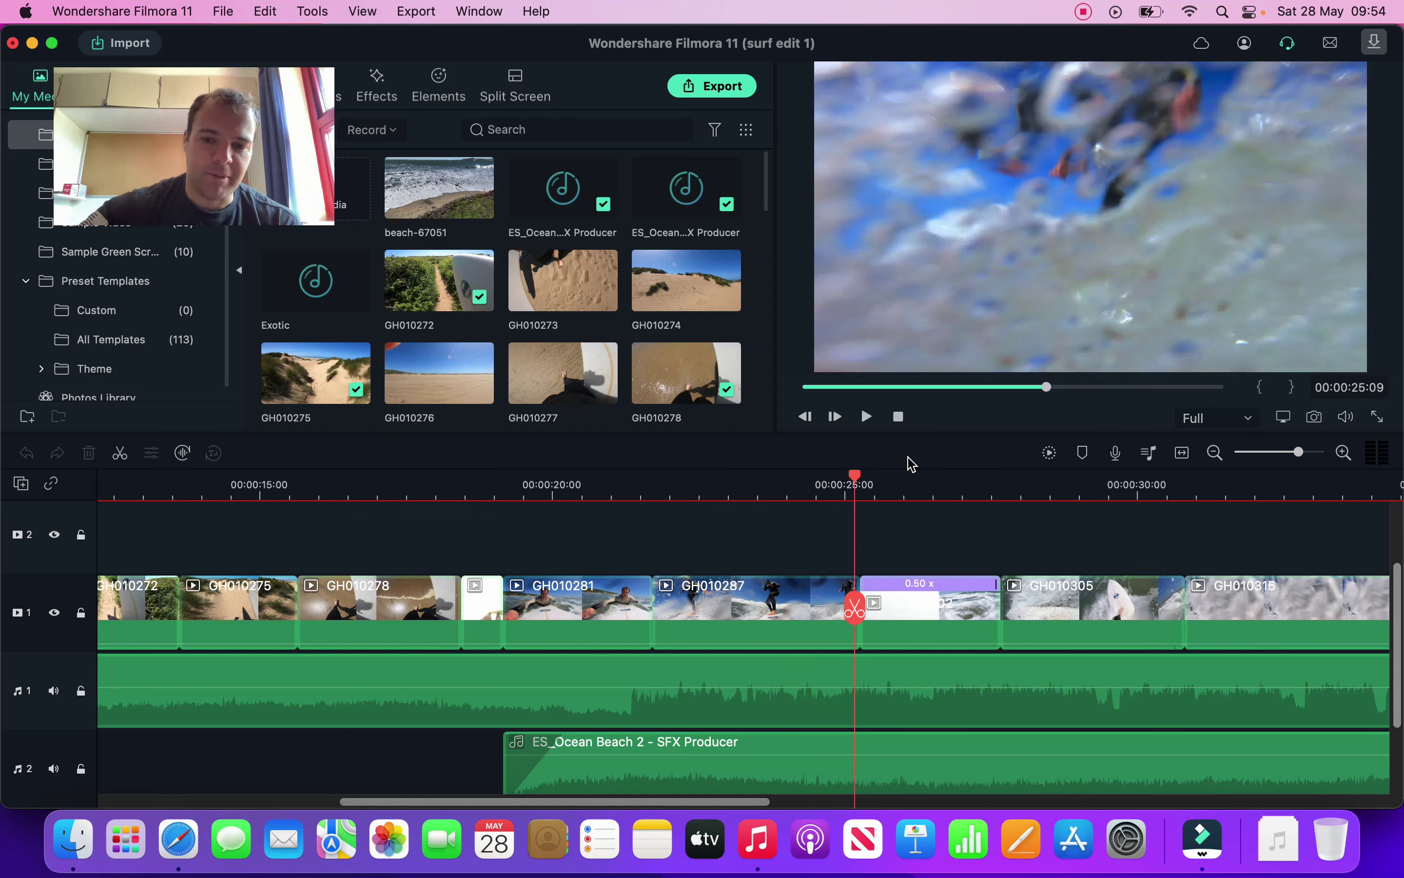
key("space")
key("space")
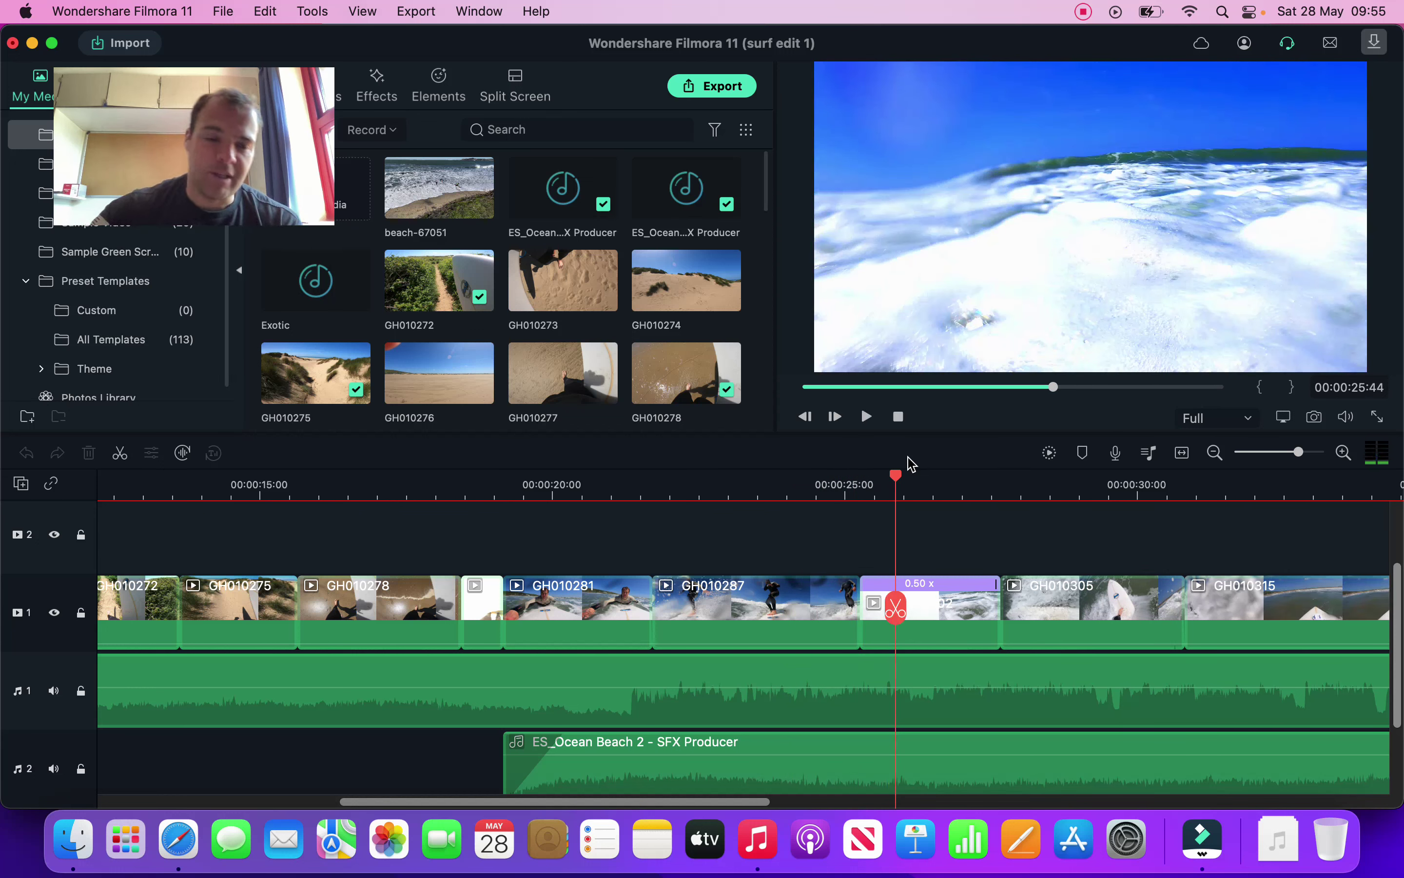
key("space")
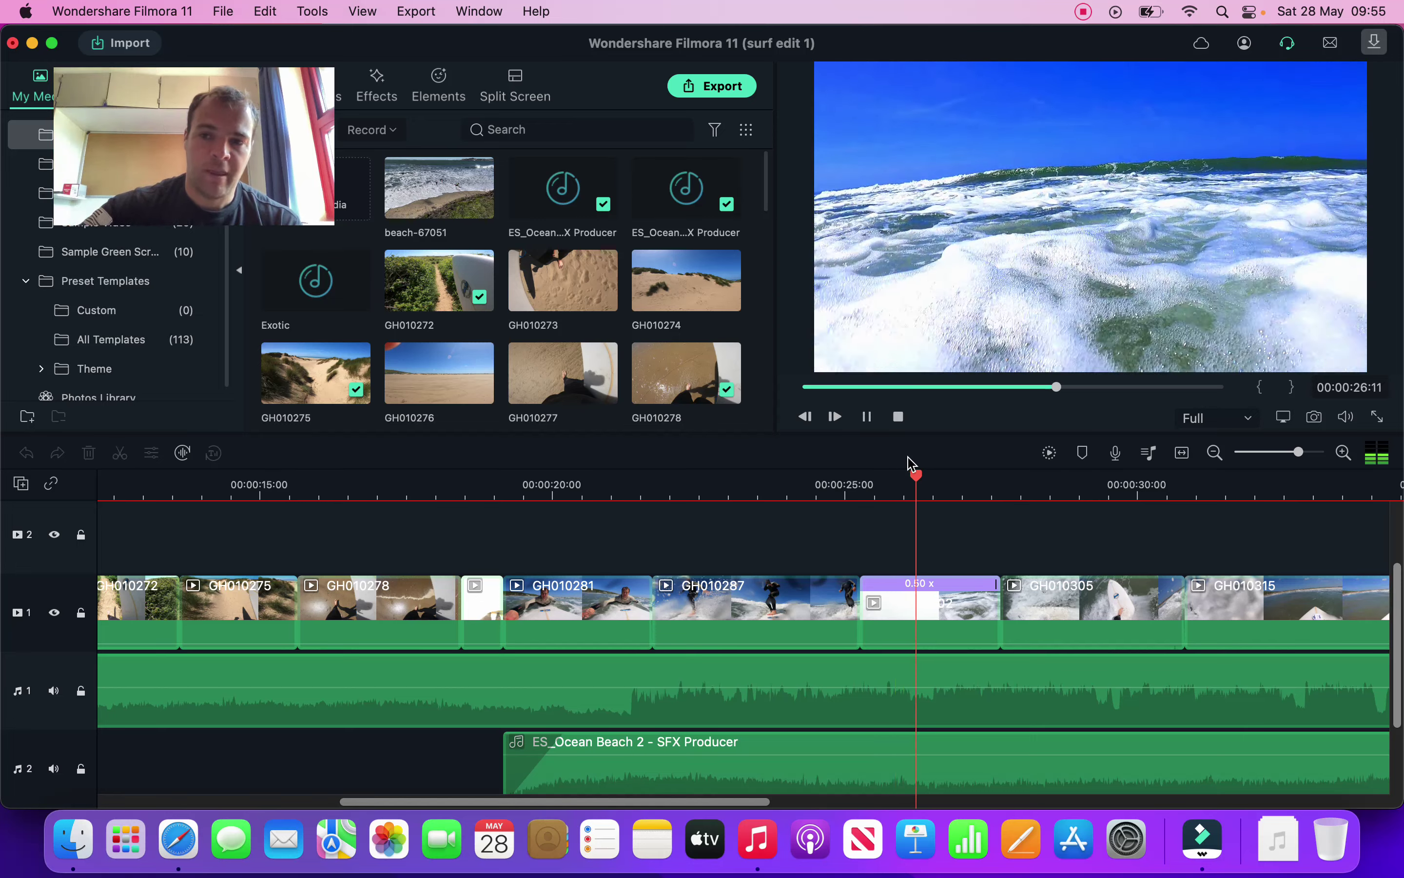
key("space")
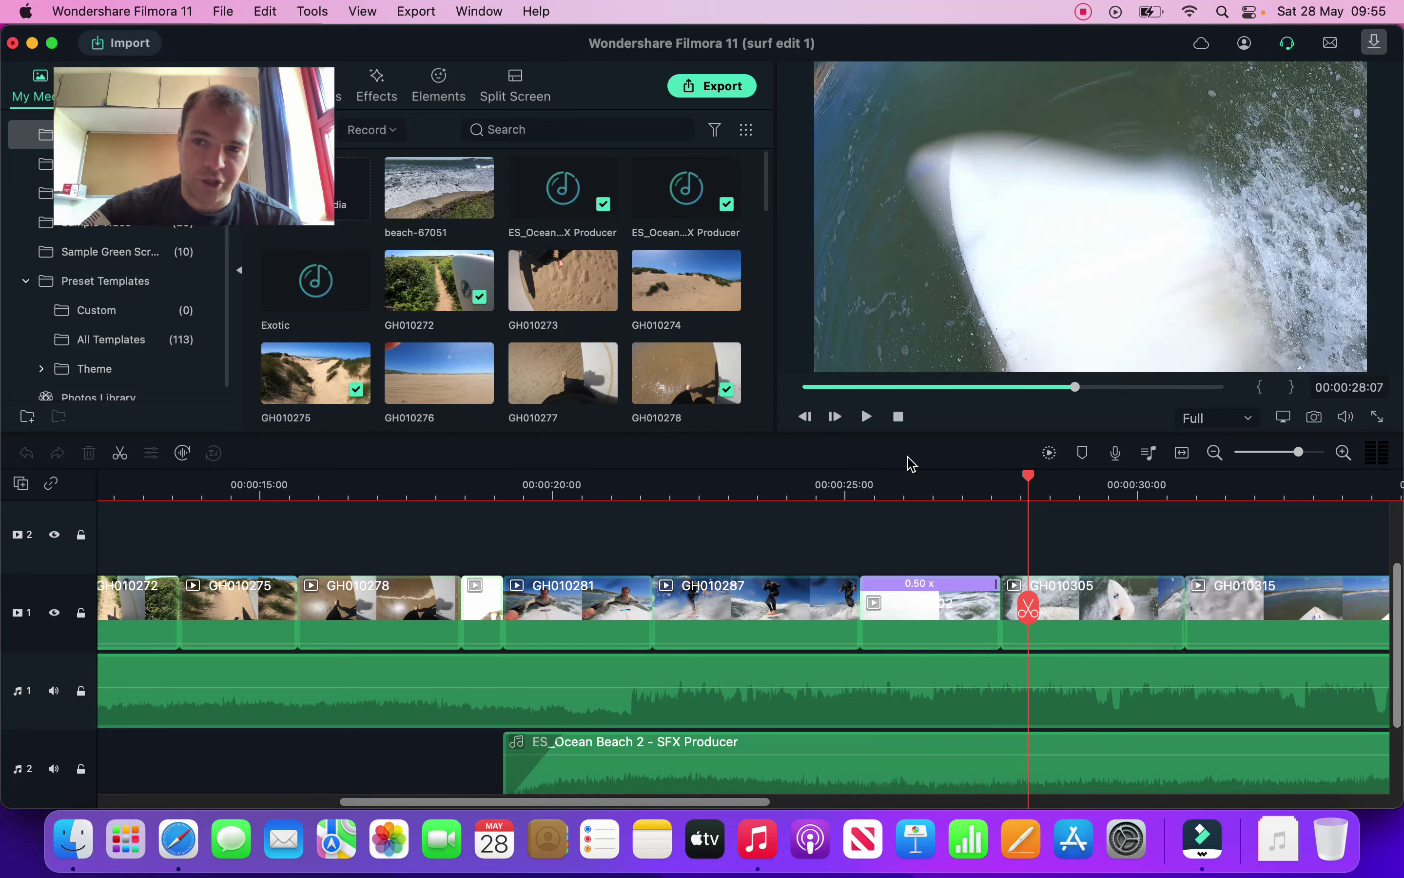
key("space")
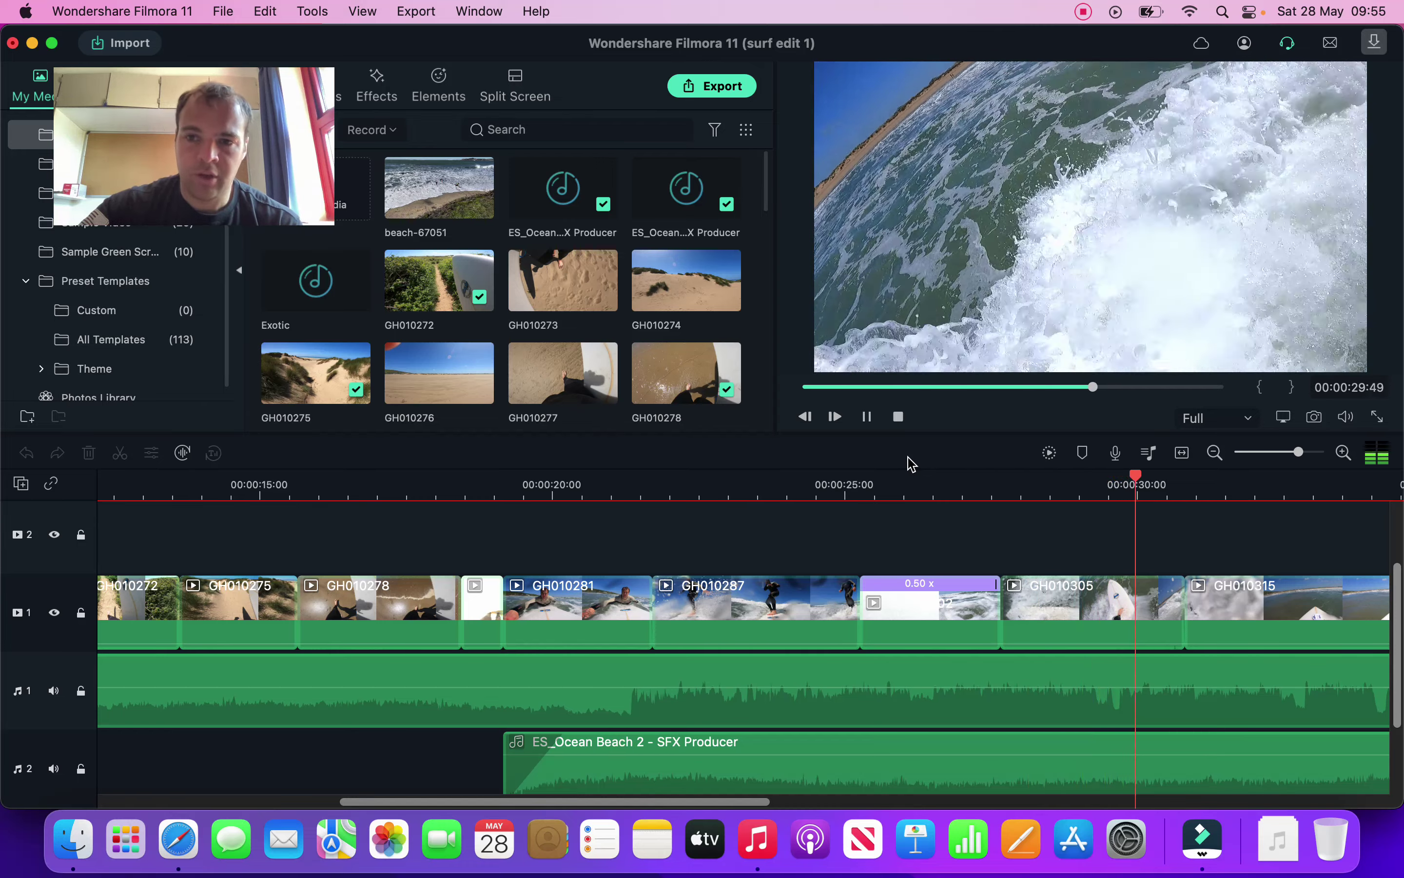
key("space")
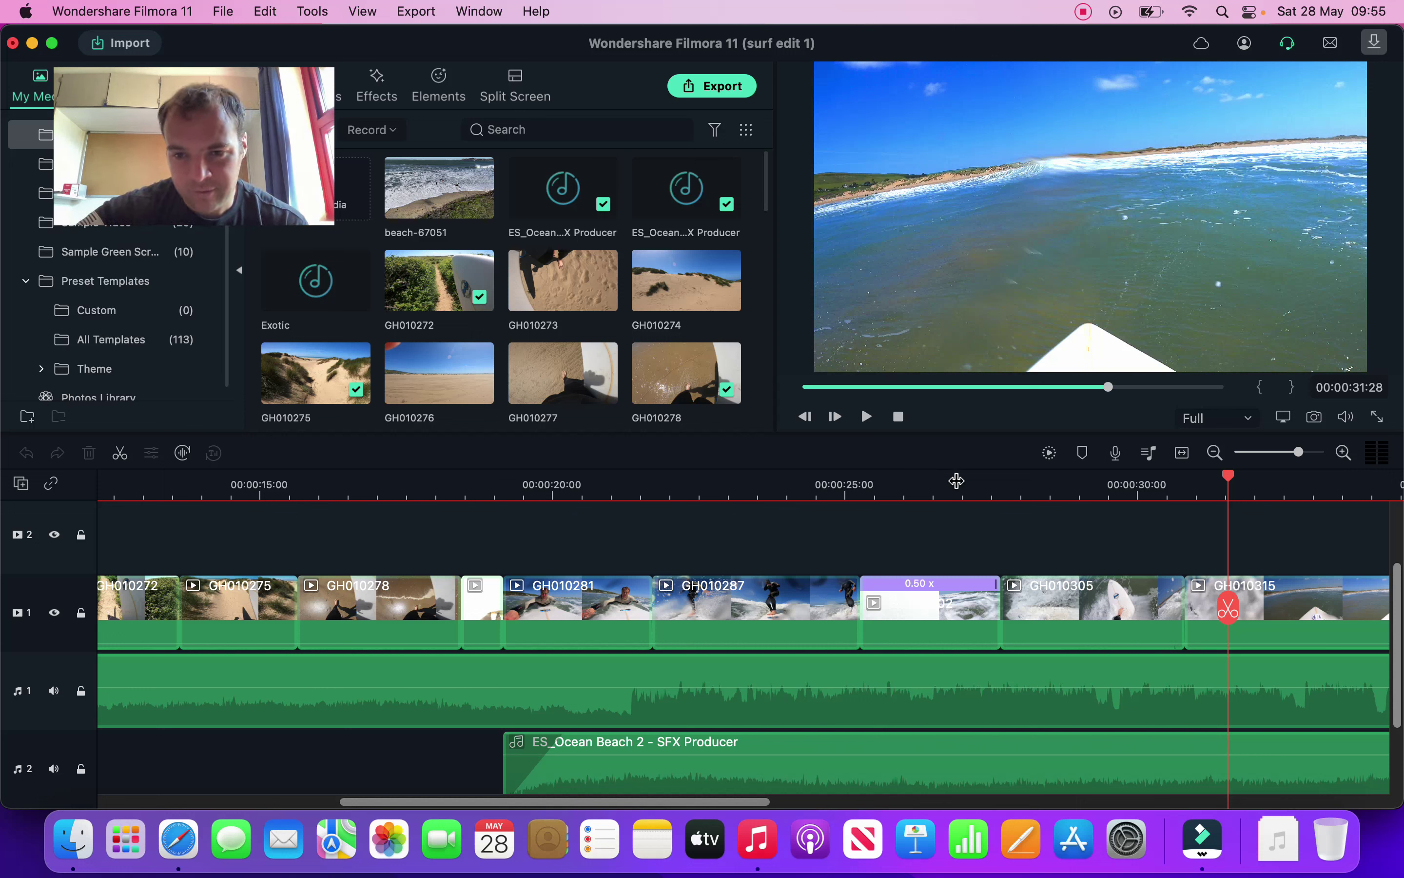
Step: Scroll the timeline back to 00:00 to show MVI_0283, the Riptide track and the ocean sound clips
scroll(1090, 536, "right", 5)
scroll(1091, 539, "right", 10)
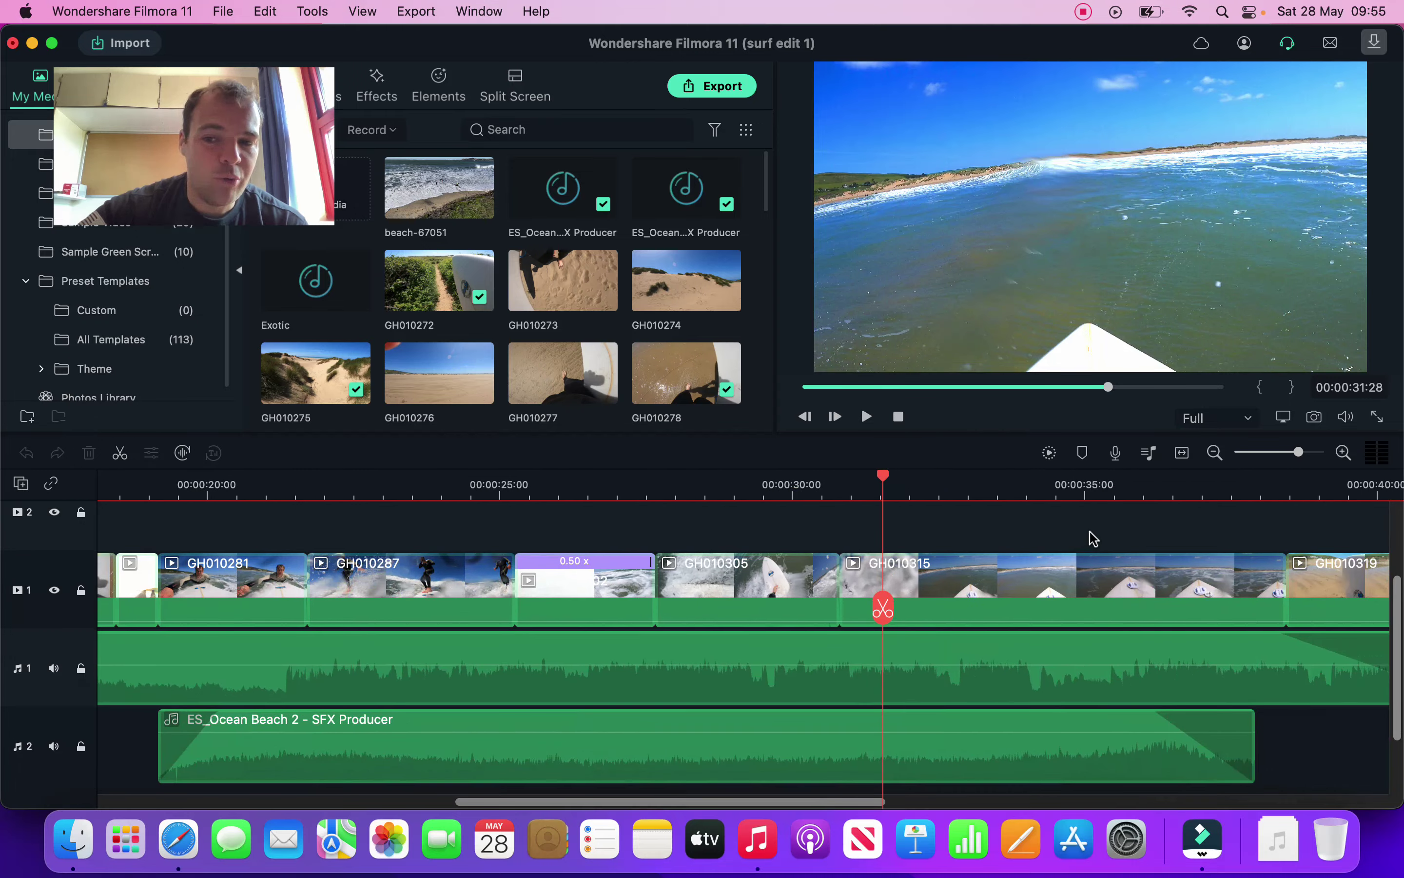
scroll(971, 561, "left", 15)
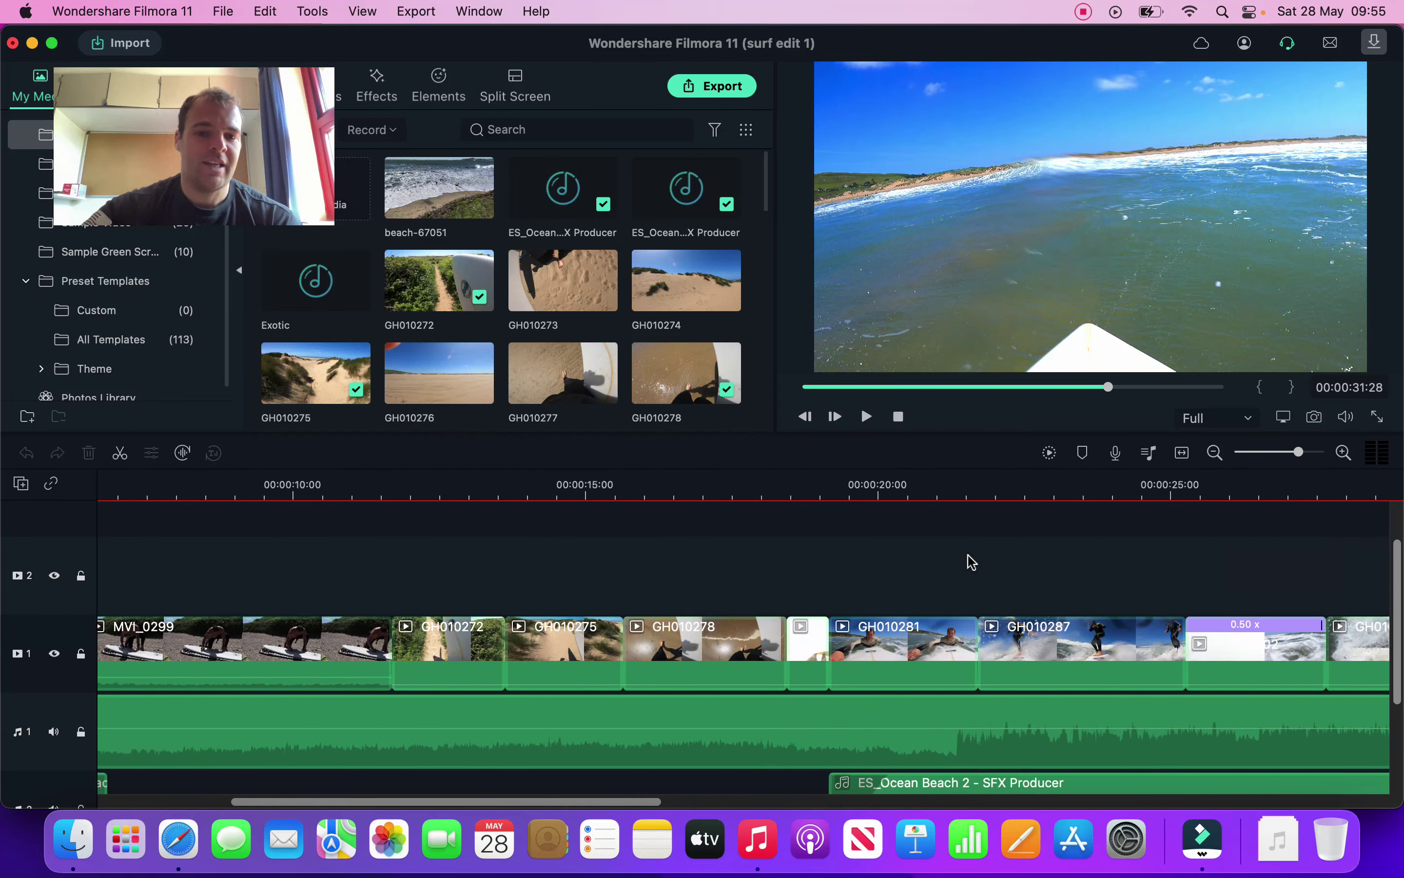
scroll(570, 568, "left", 3)
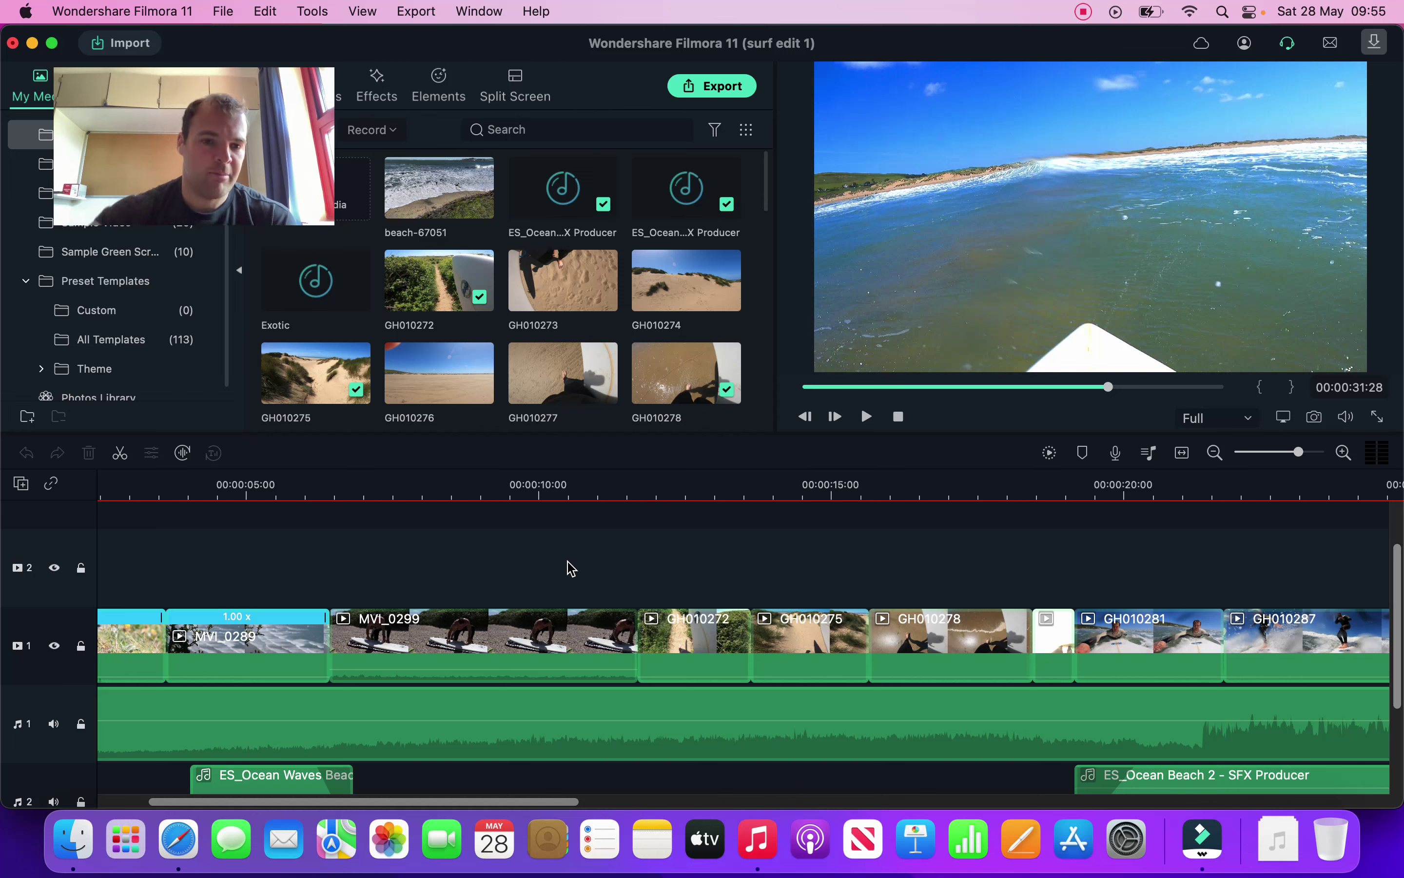
scroll(602, 567, "left", 5)
scroll(602, 567, "up", 1)
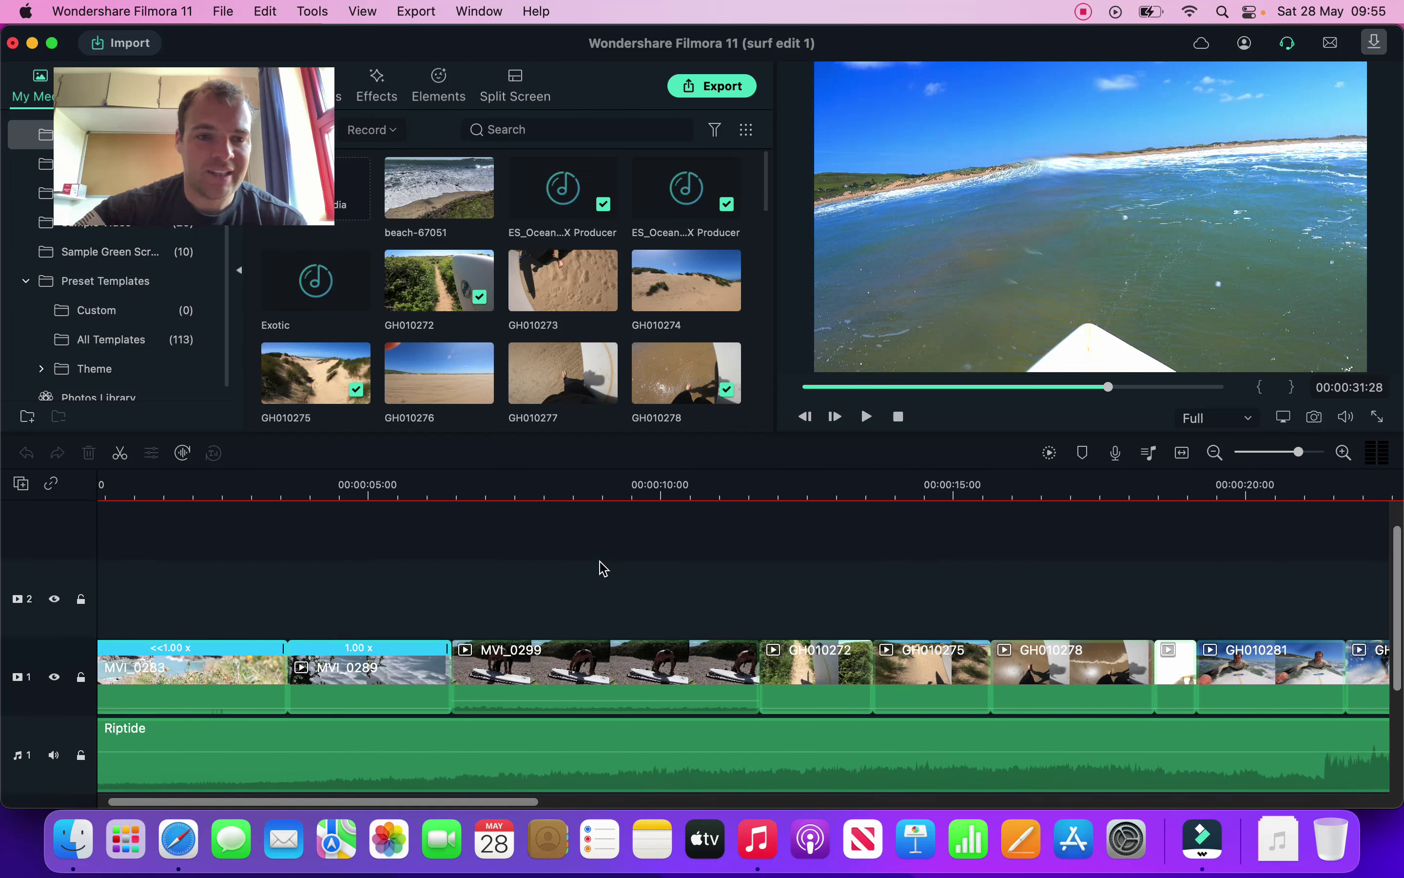
scroll(602, 567, "down", 5)
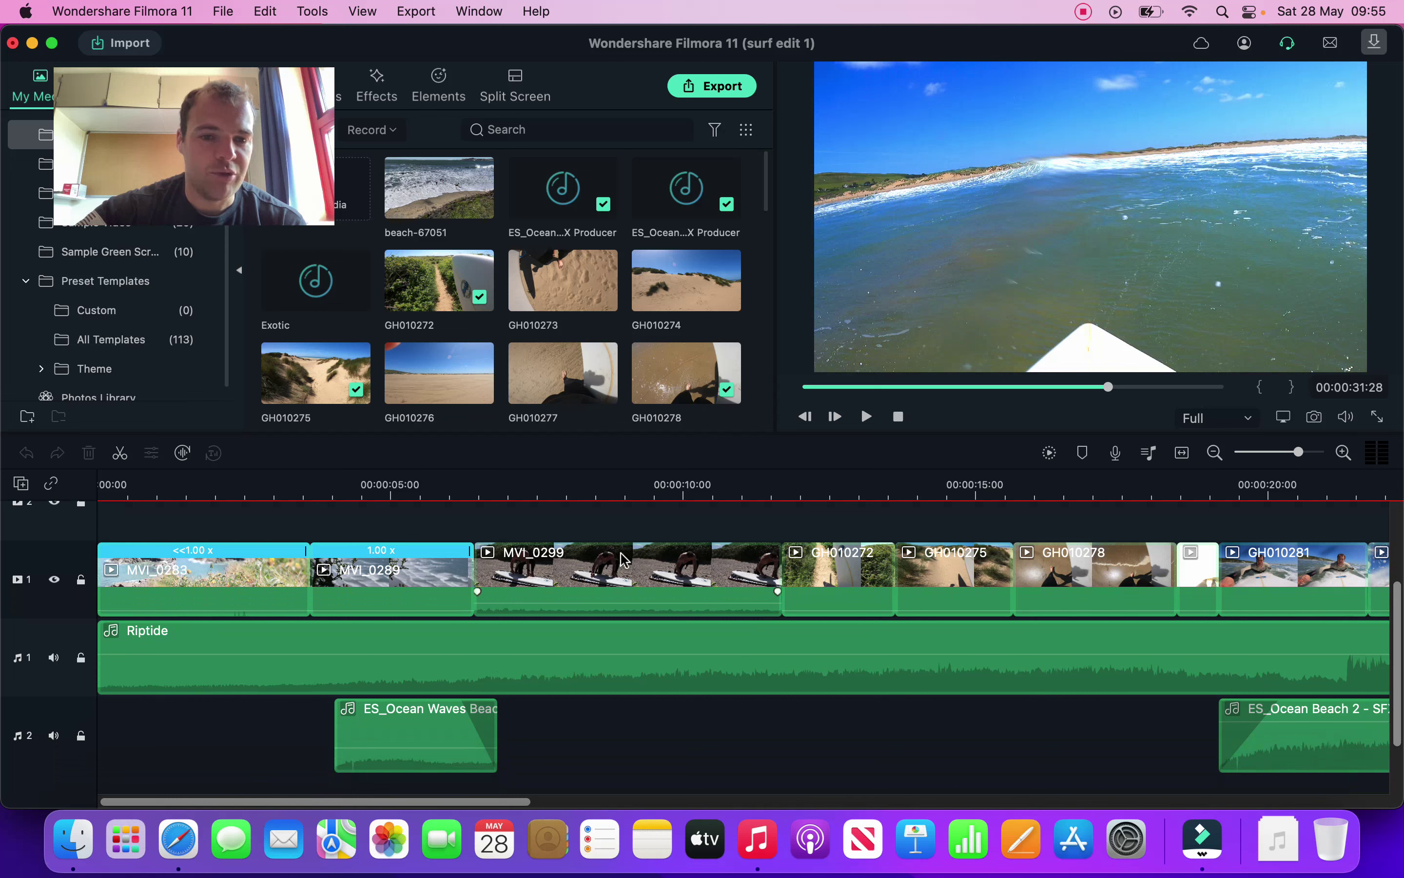